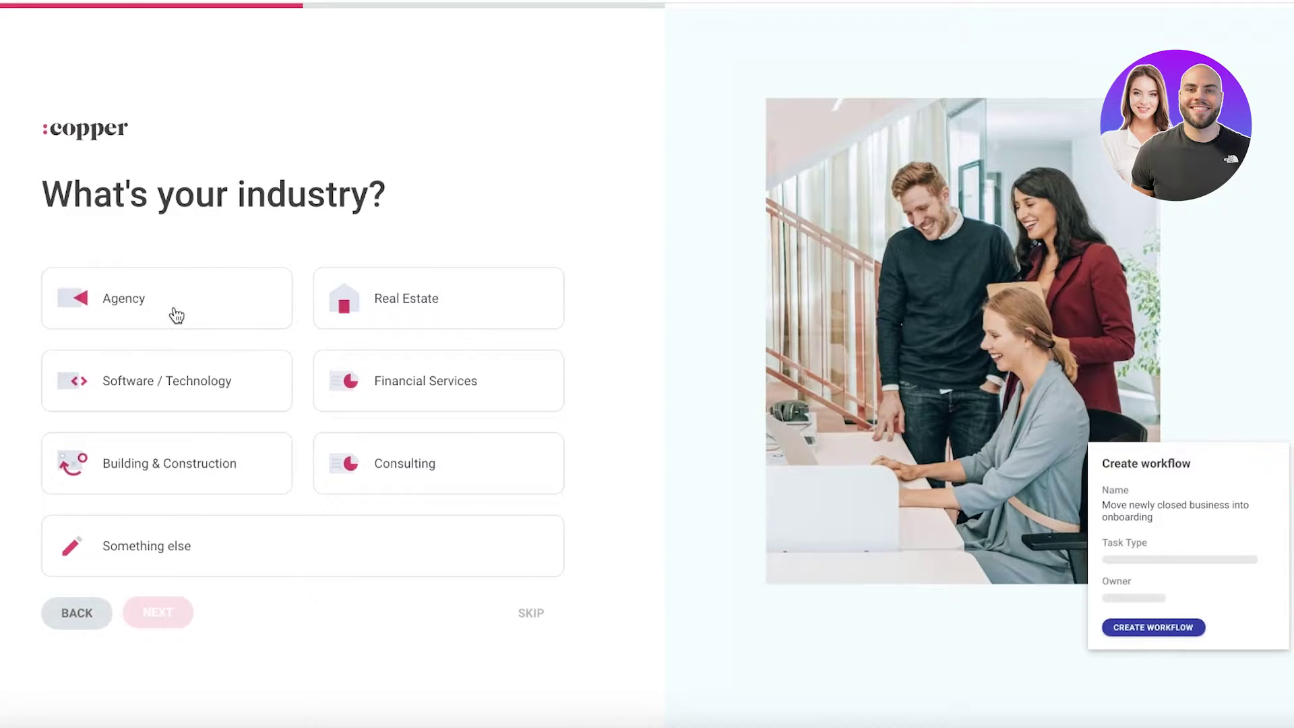
# - Choose Agency as the industry in the onboarding questions and continue
pyautogui.click(403, 491)
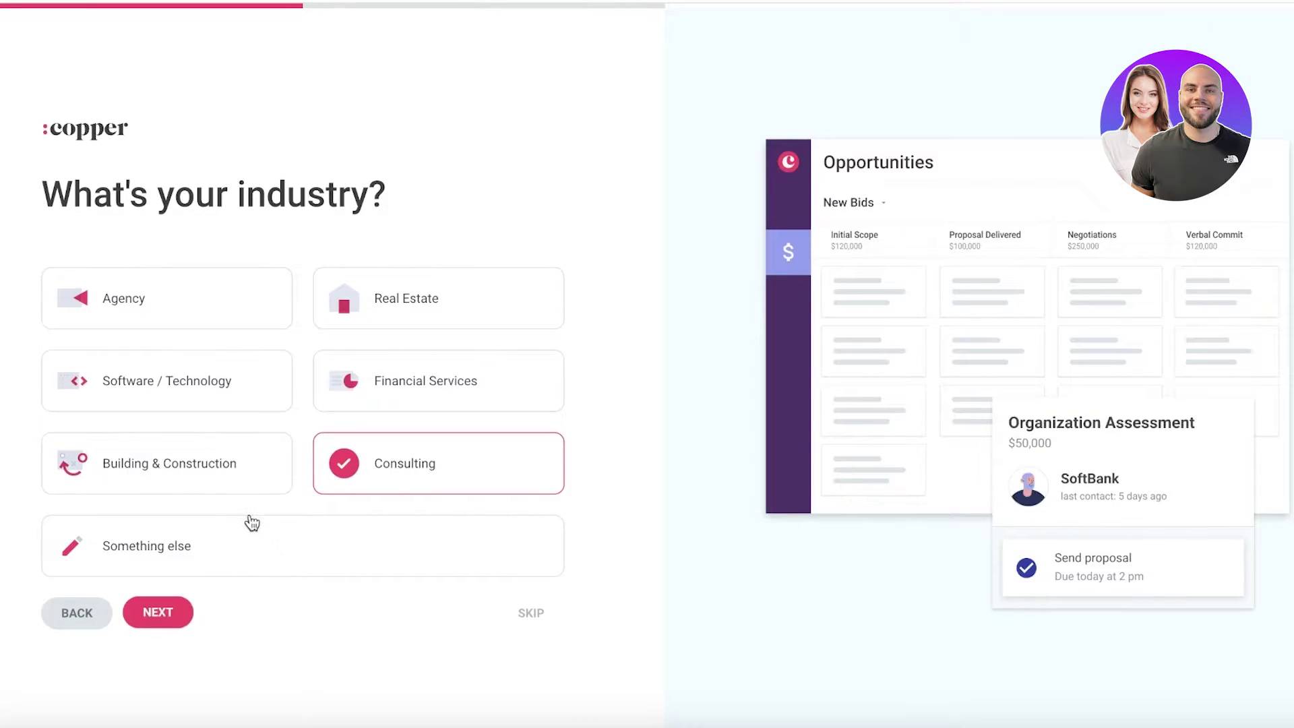
pyautogui.click(160, 309)
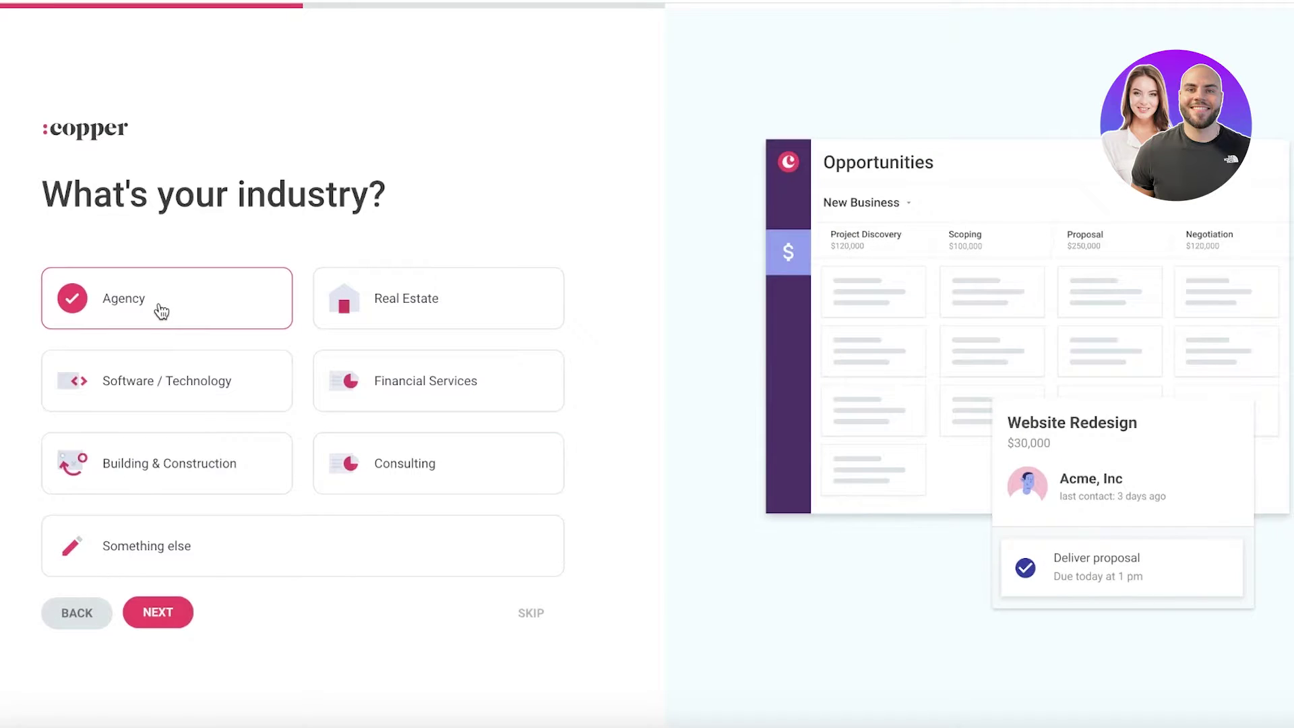
pyautogui.click(159, 615)
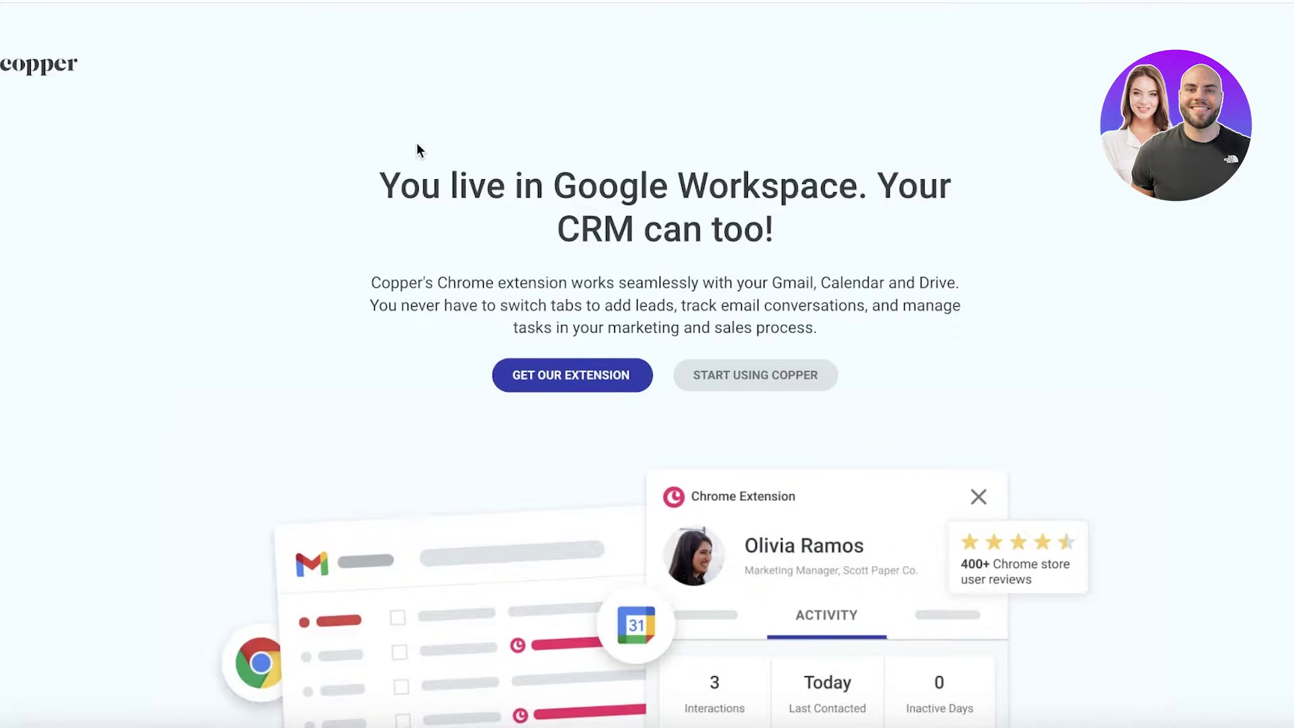
# - Try to start using Copper without the extension, going through the onboarding questions again with Agency as the industry
pyautogui.click(781, 372)
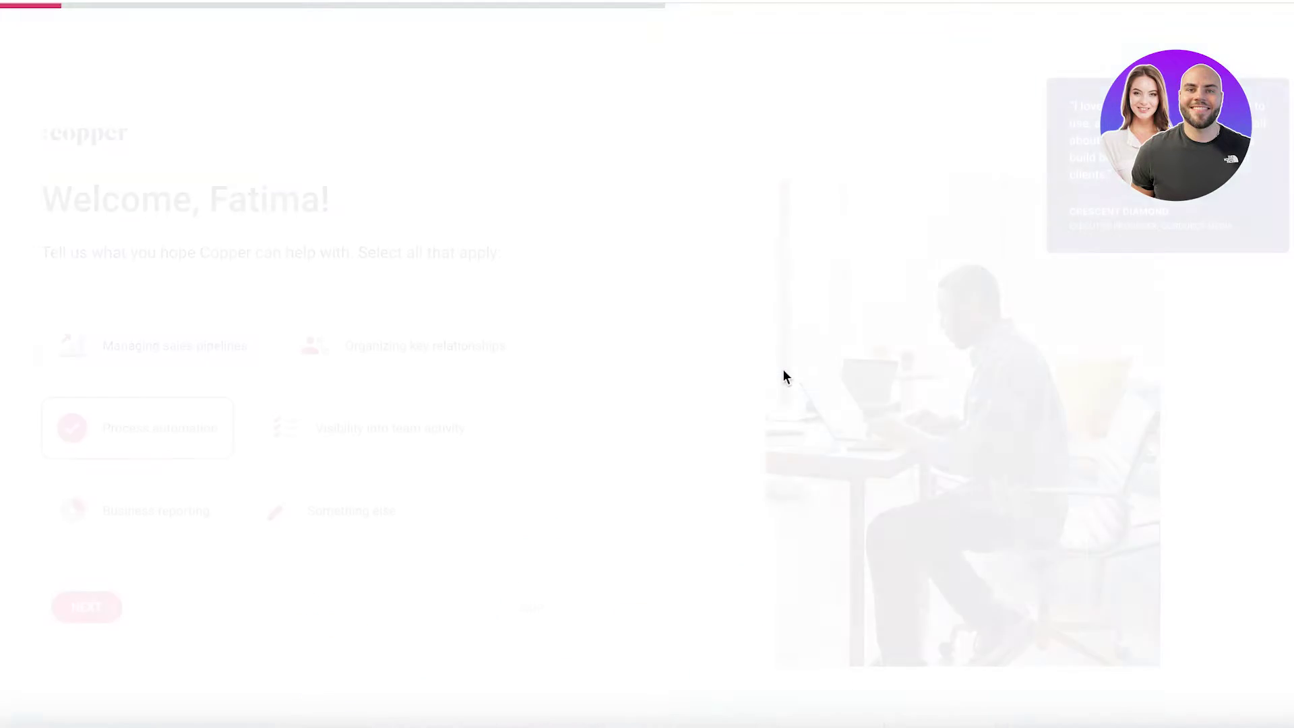
pyautogui.click(108, 606)
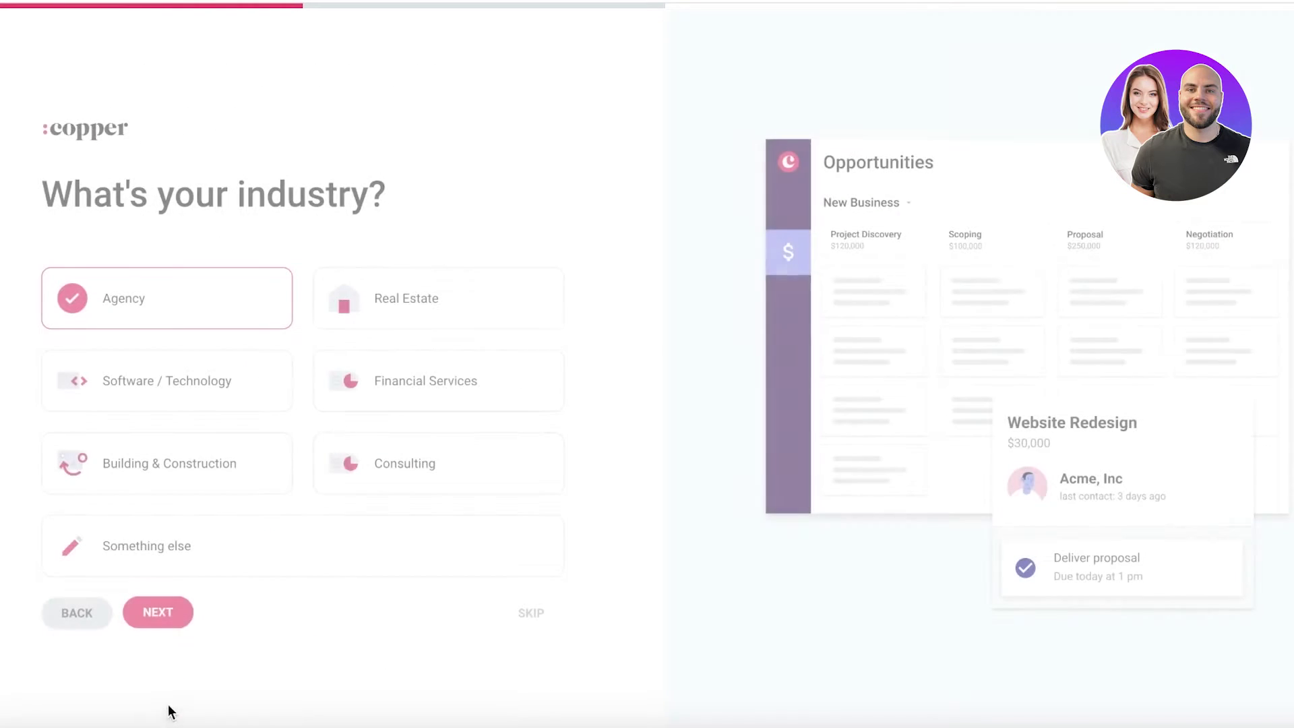
pyautogui.click(162, 614)
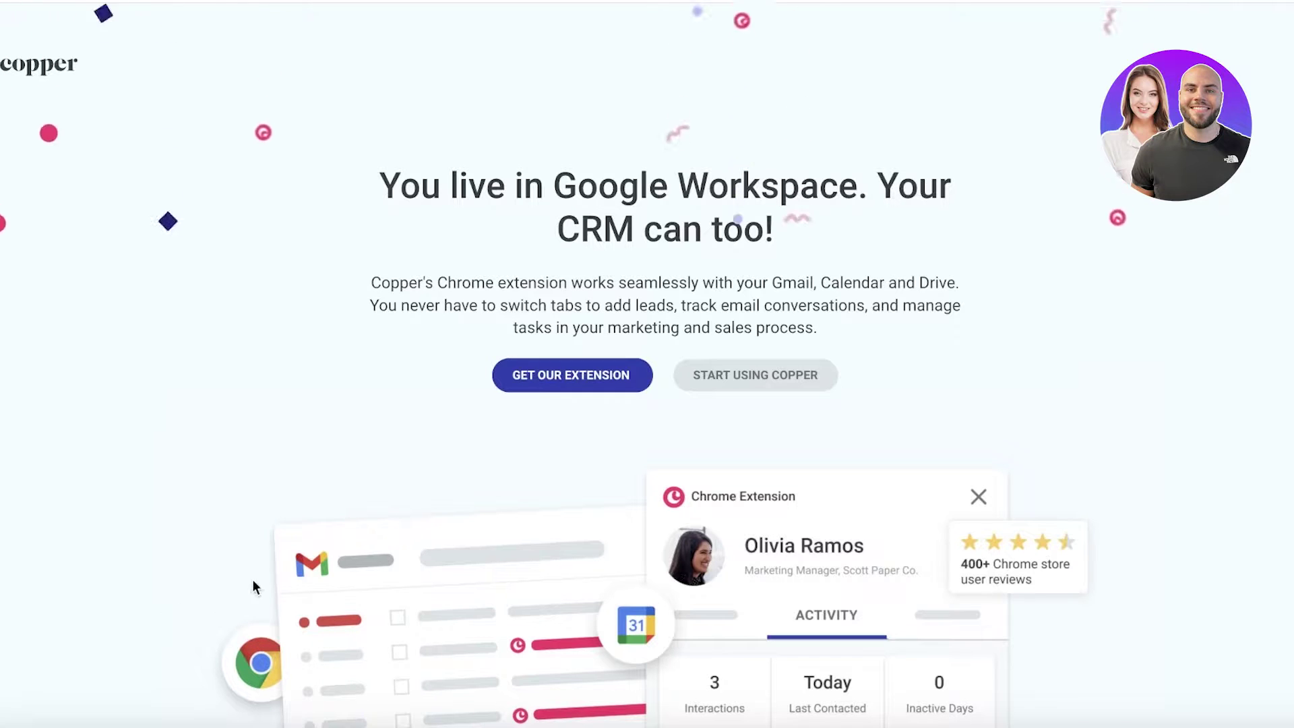
# - Get the Copper CRM for Gmail extension from the Chrome Web Store and confirm adding it to the browser
pyautogui.click(539, 375)
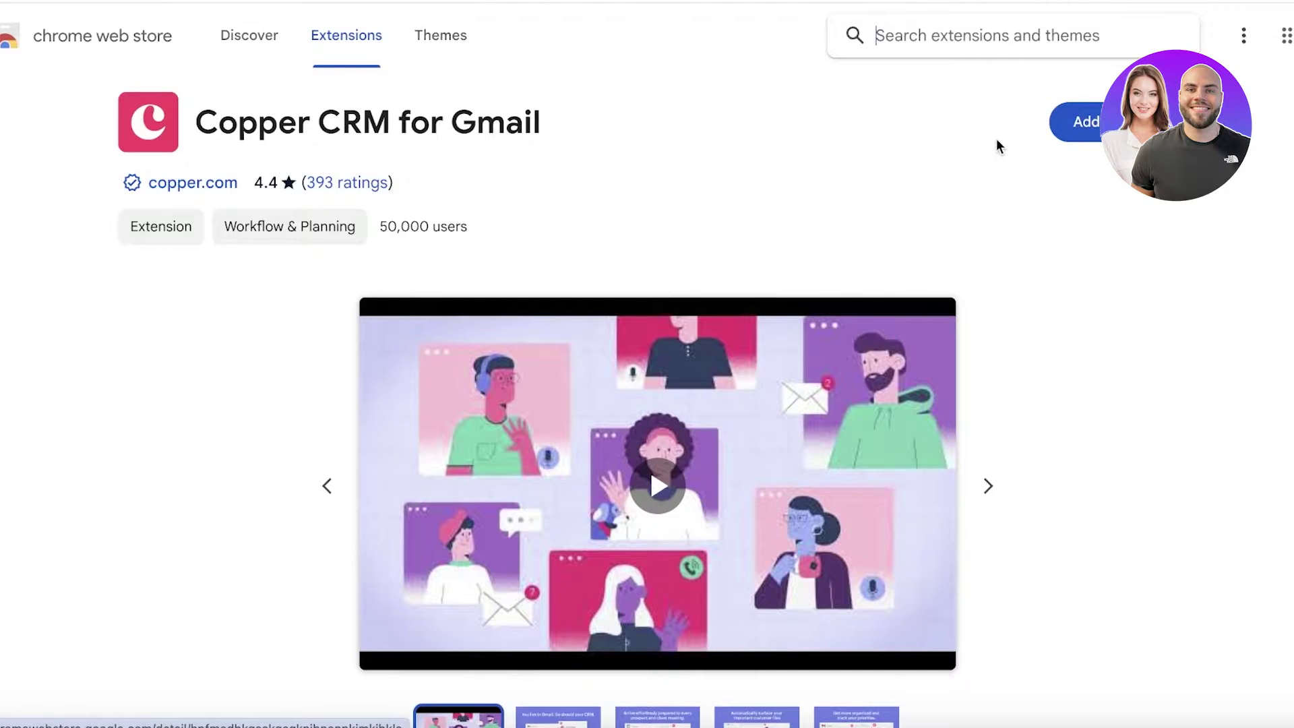
pyautogui.click(1075, 123)
pyautogui.click(812, 441)
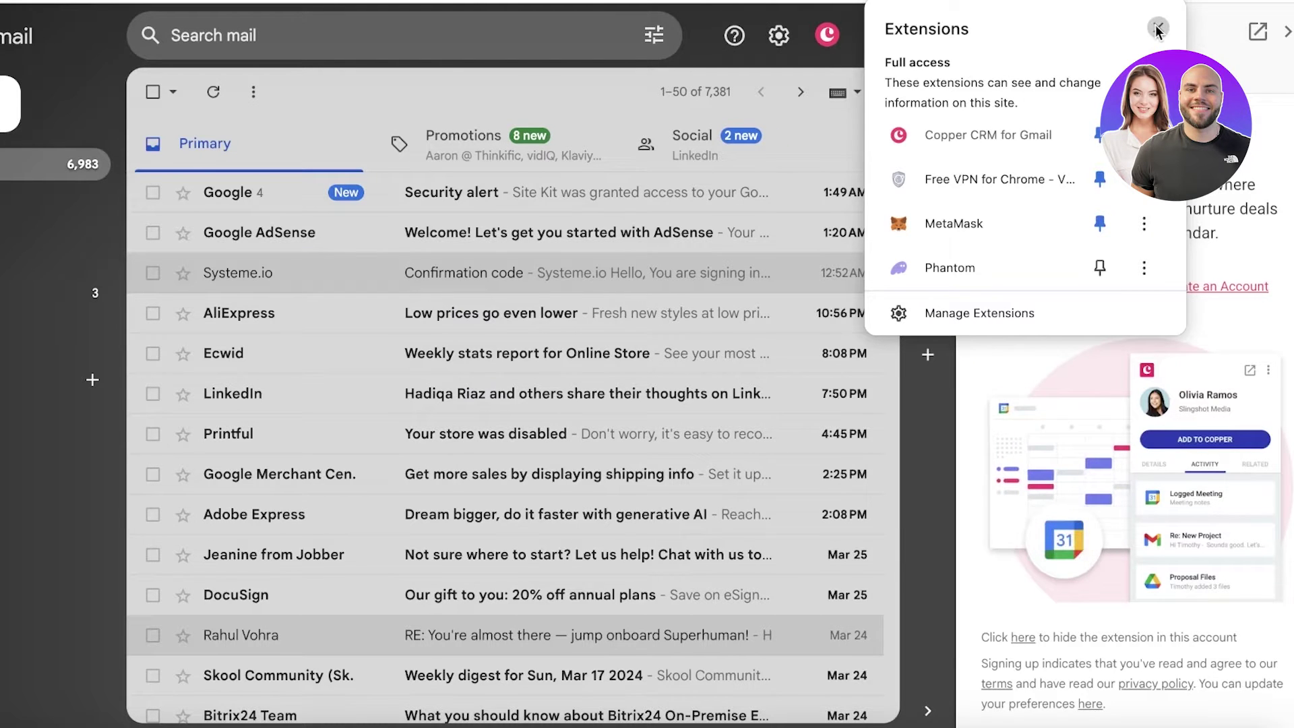
# - Close the browser's extensions list and log in to the Copper panel in Gmail with the Google account
pyautogui.click(1158, 27)
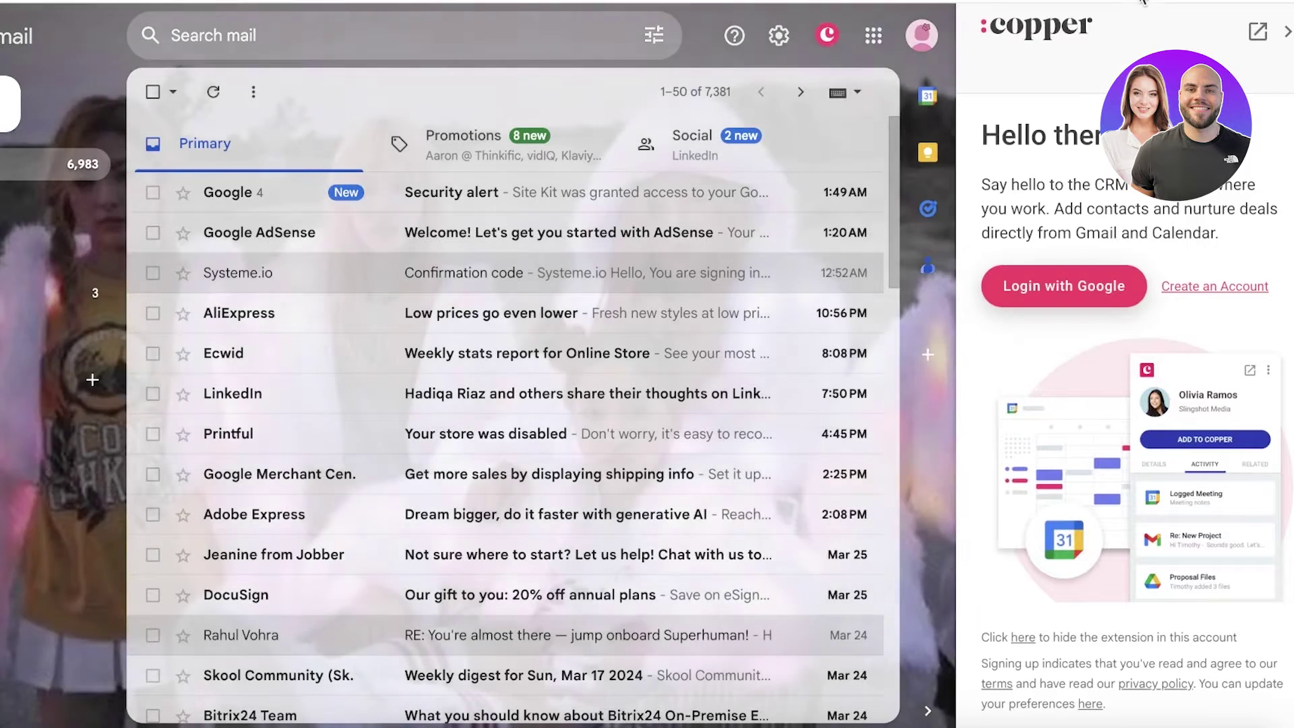
pyautogui.rightClick(1143, 2)
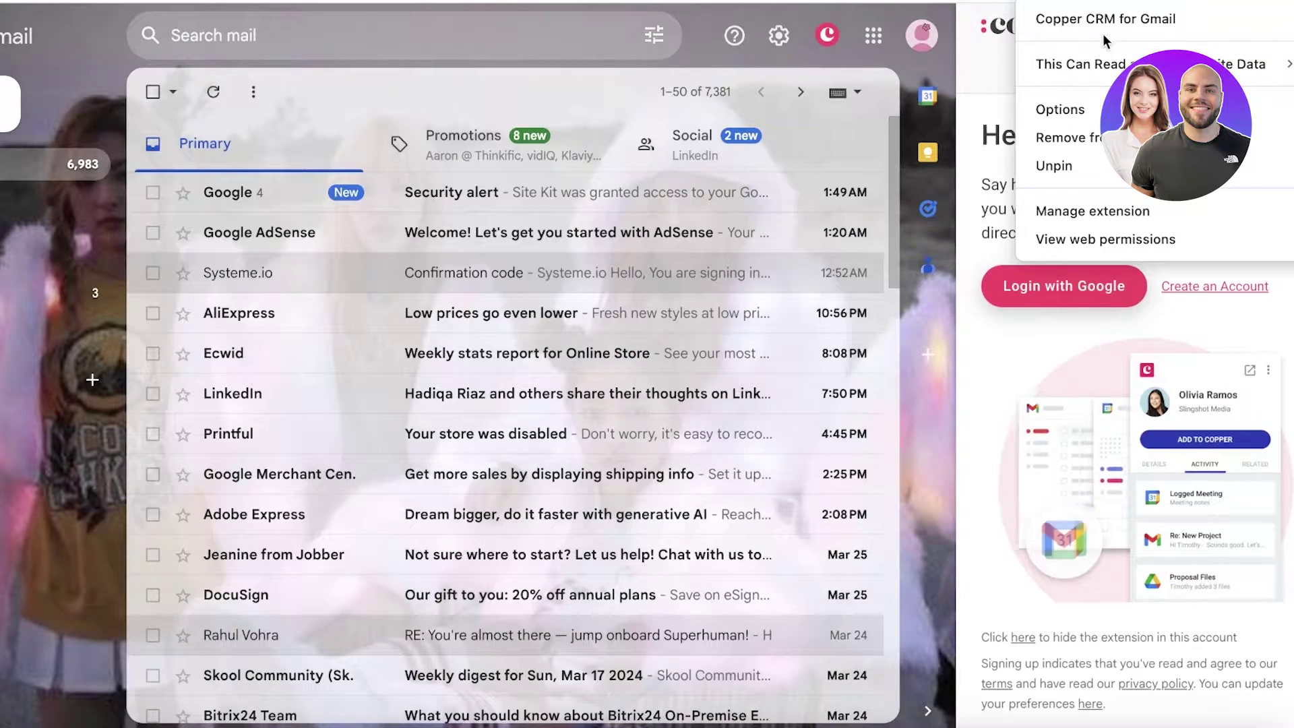
pyautogui.click(950, 112)
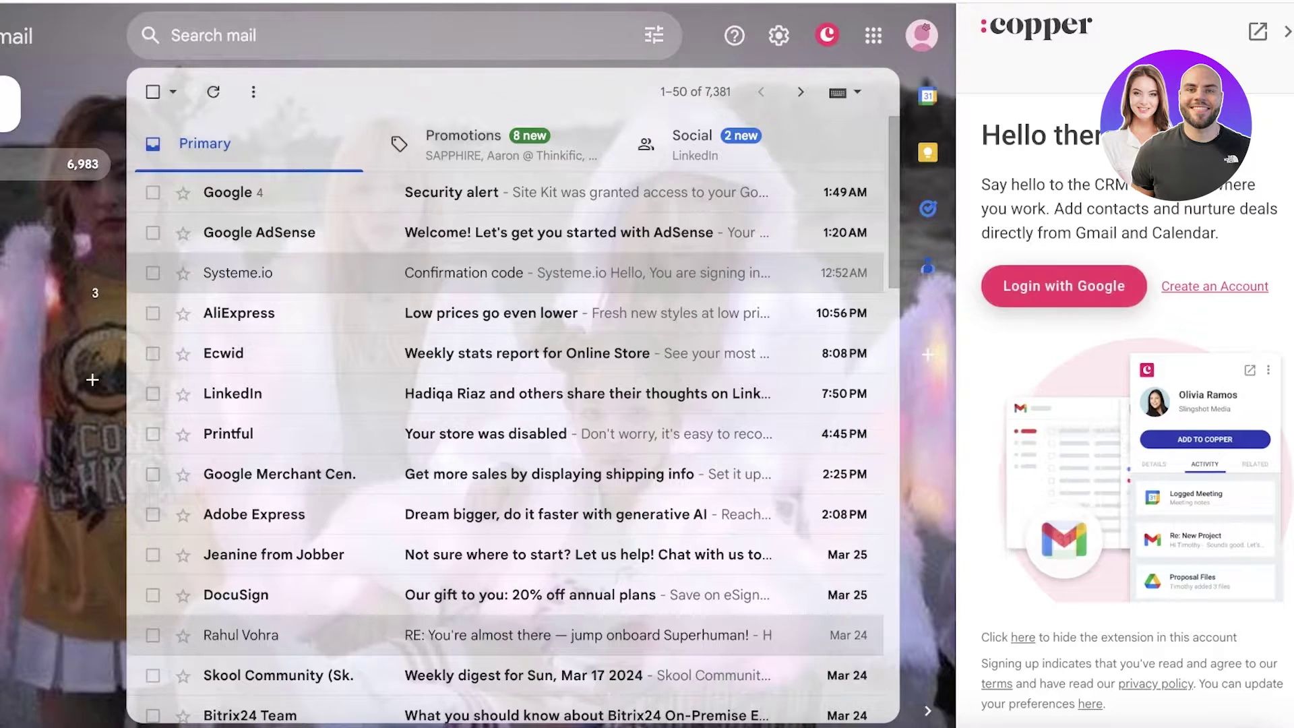
pyautogui.click(1025, 291)
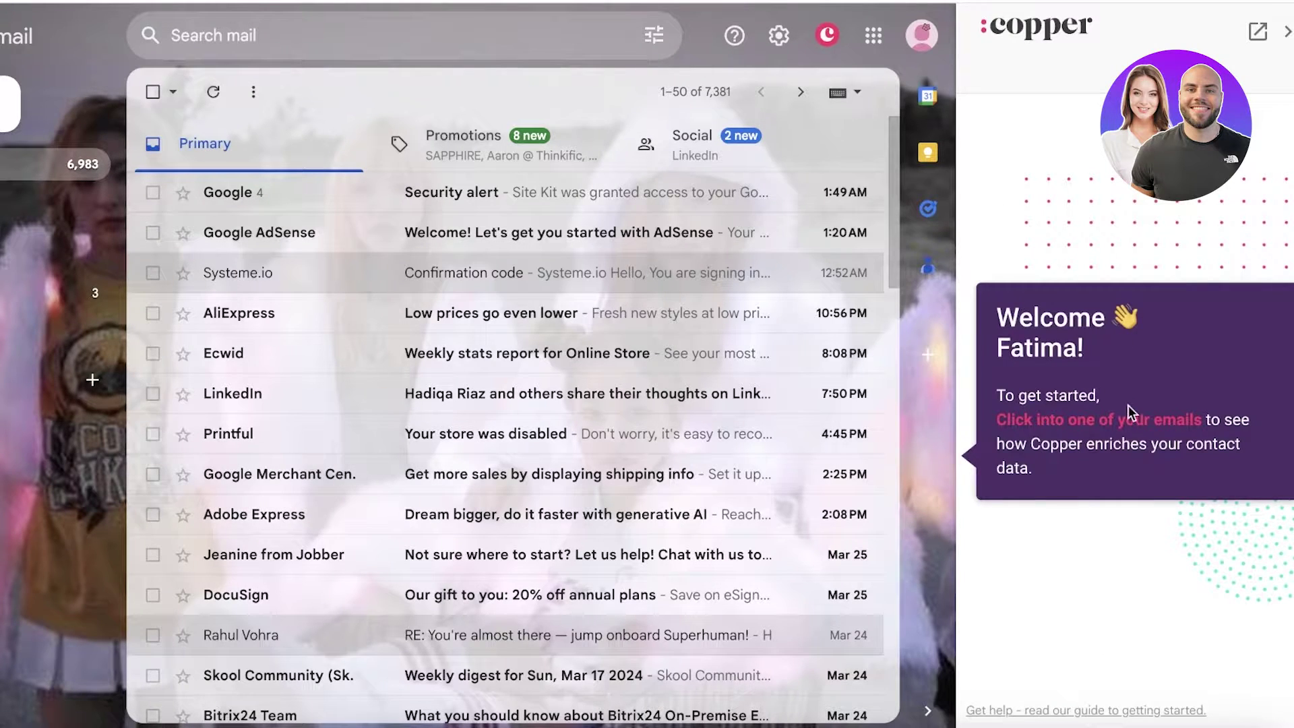
# - Open Ecwid's "Weekly stats report for Online Store" email and check which Copper actions are offered for it
pyautogui.click(505, 354)
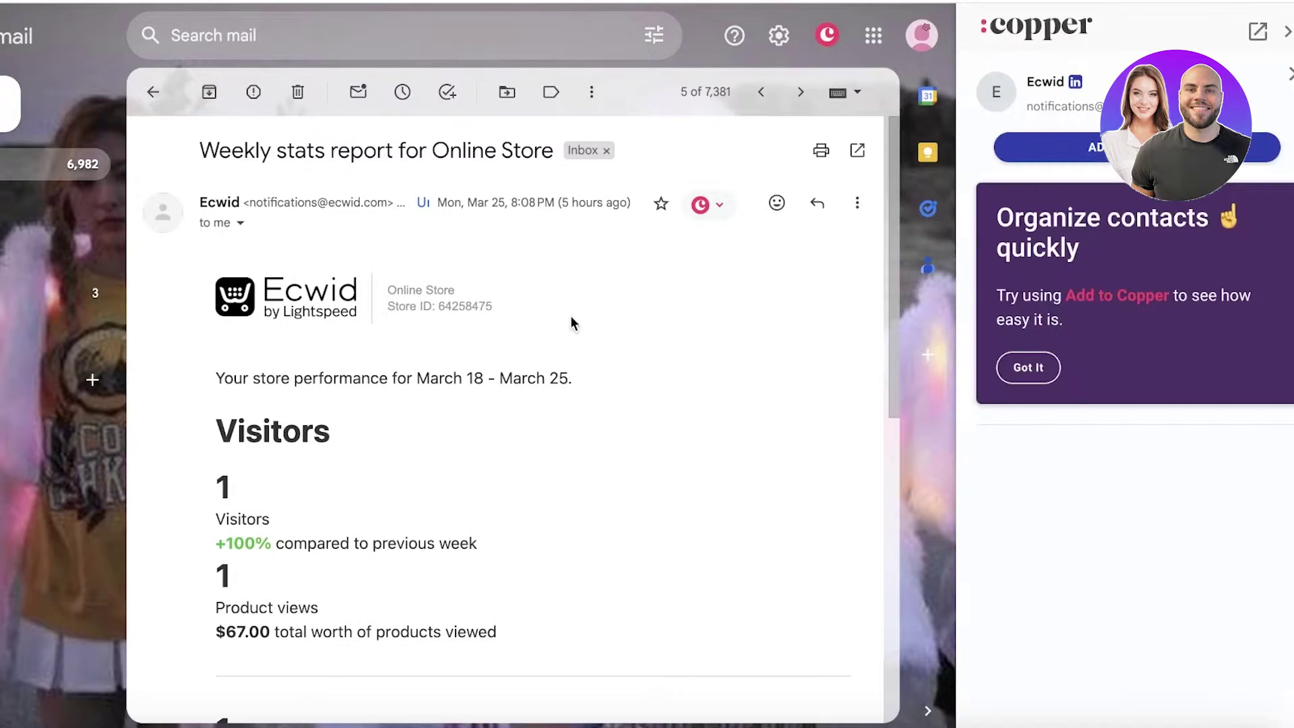
pyautogui.click(708, 204)
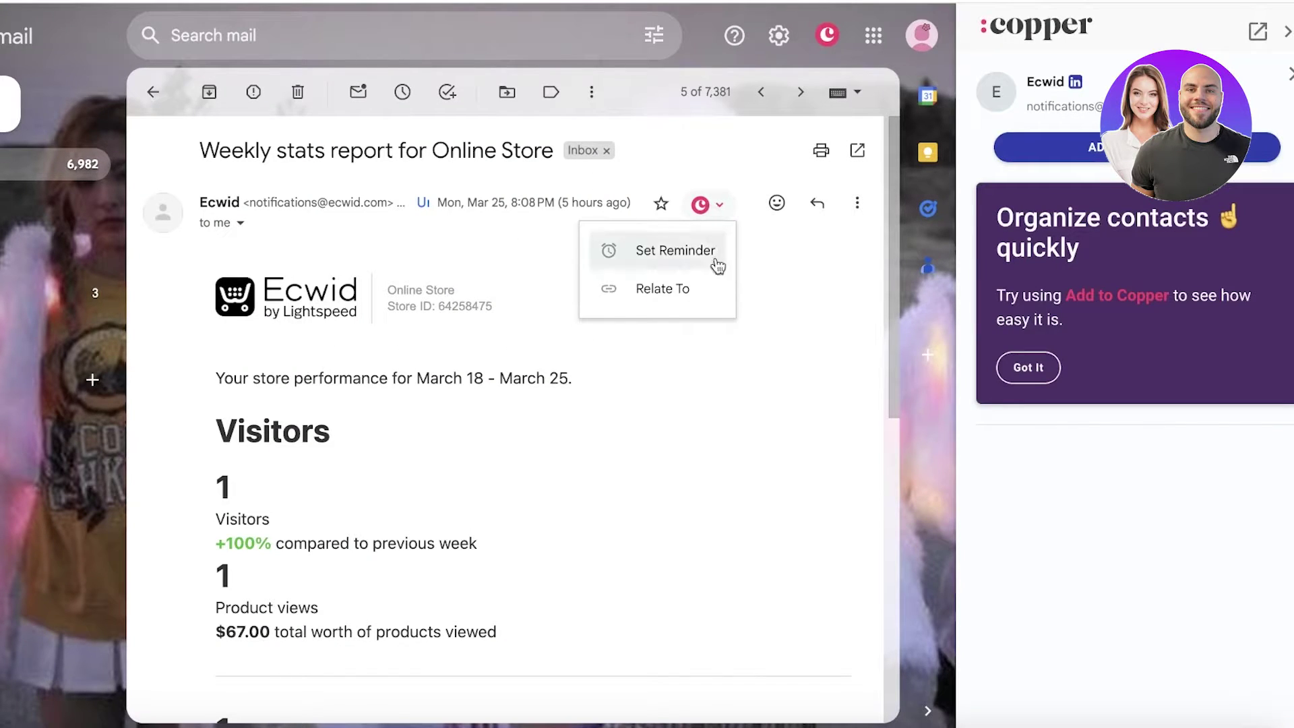
pyautogui.click(584, 407)
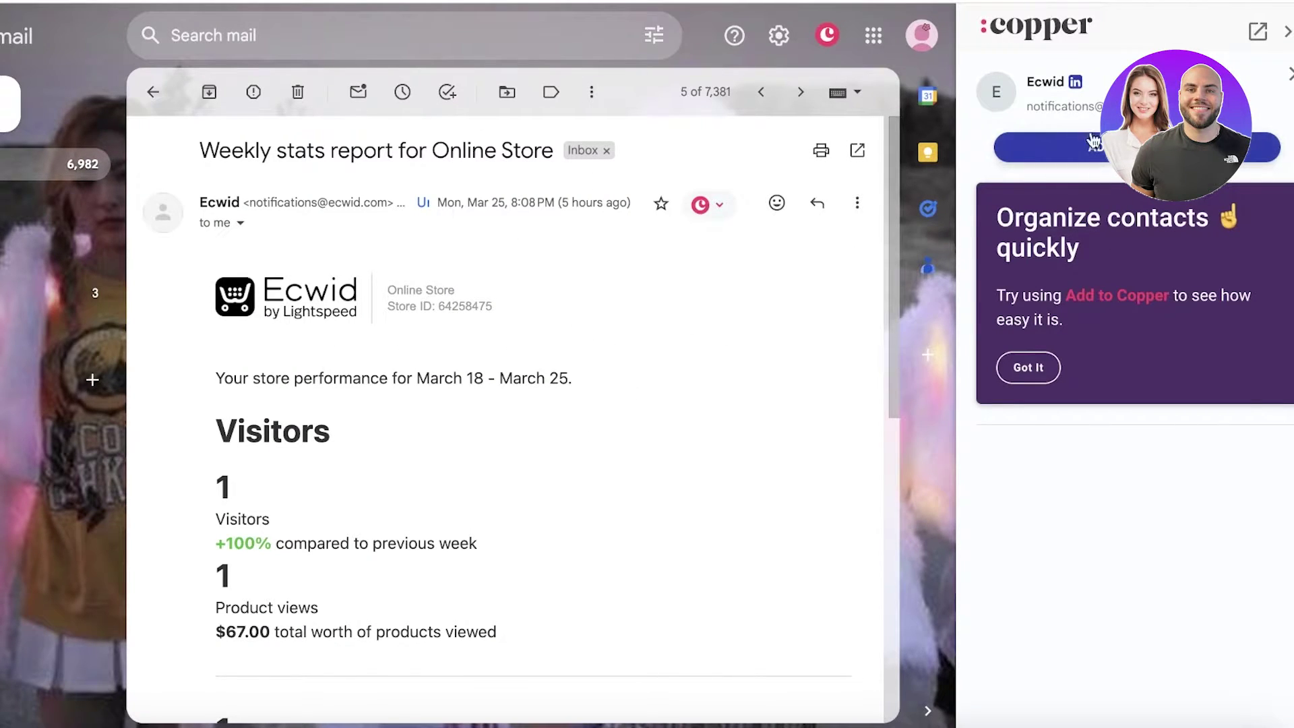
# - Add the email's sender, Ecwid, to Copper as a new person and review the saved contact's details
pyautogui.click(1092, 165)
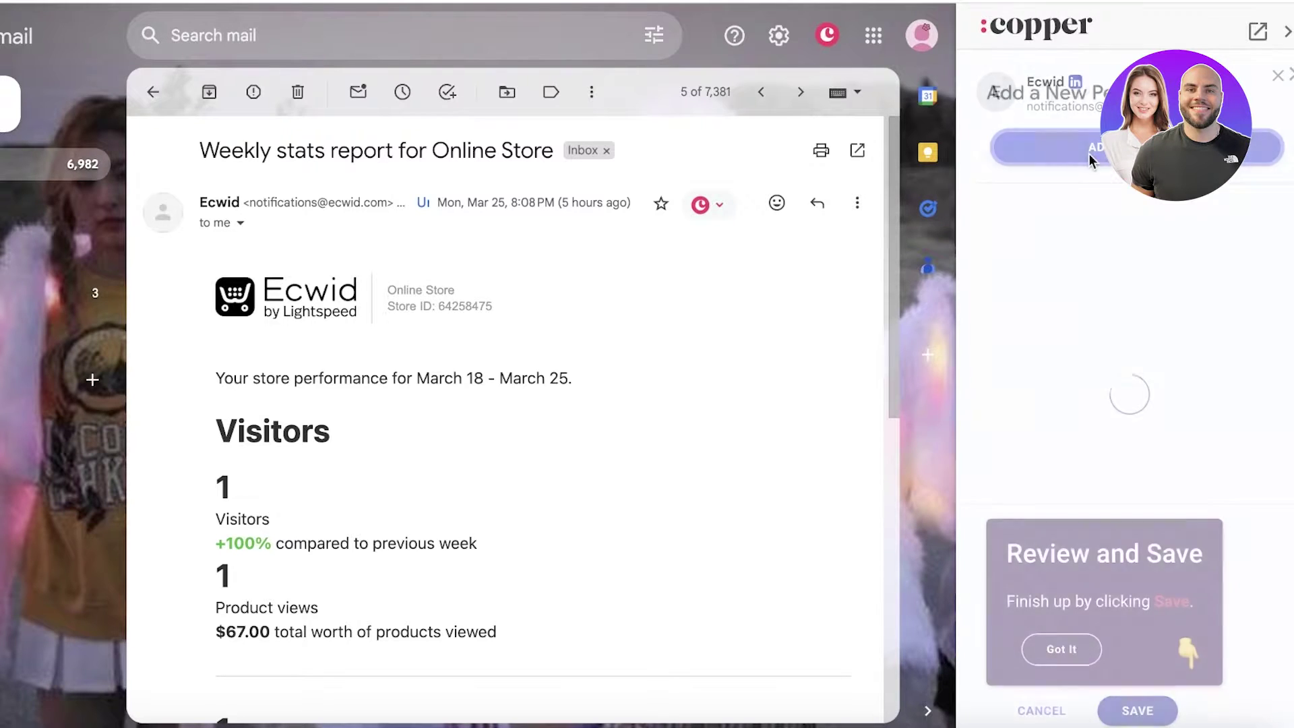
pyautogui.click(1140, 711)
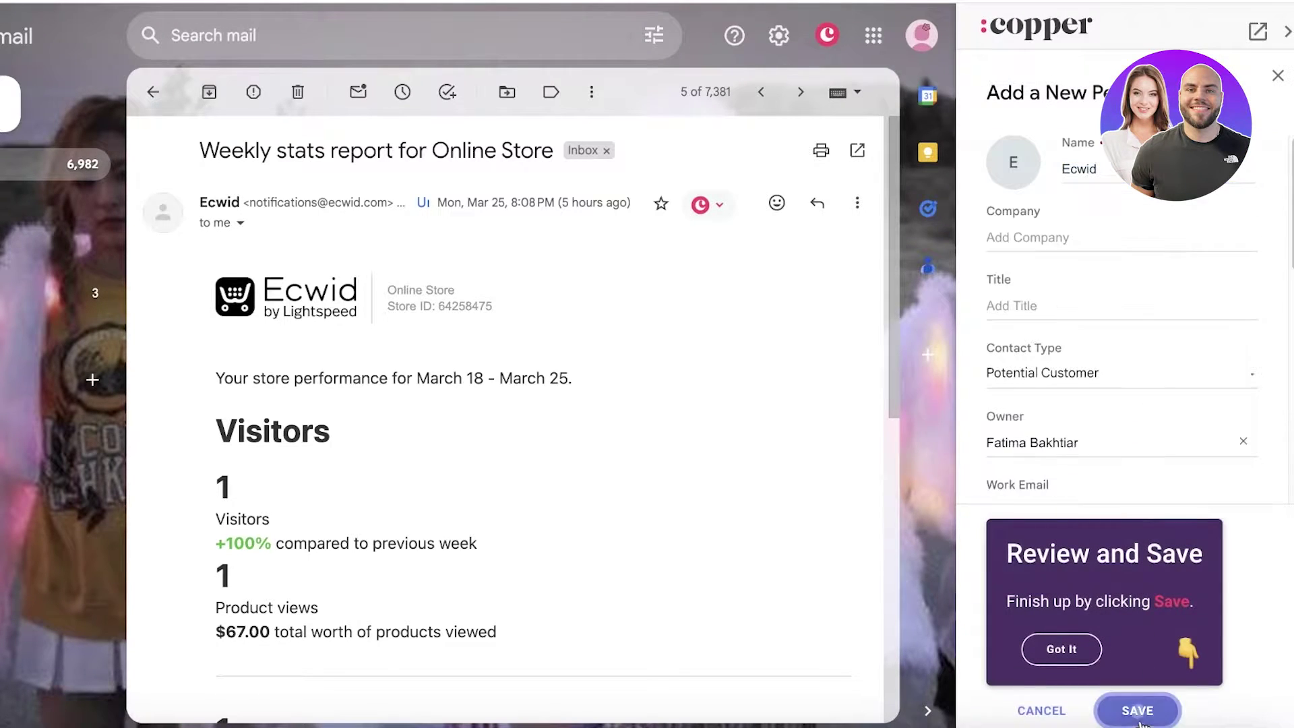
pyautogui.scroll(-5, 1133, 358)
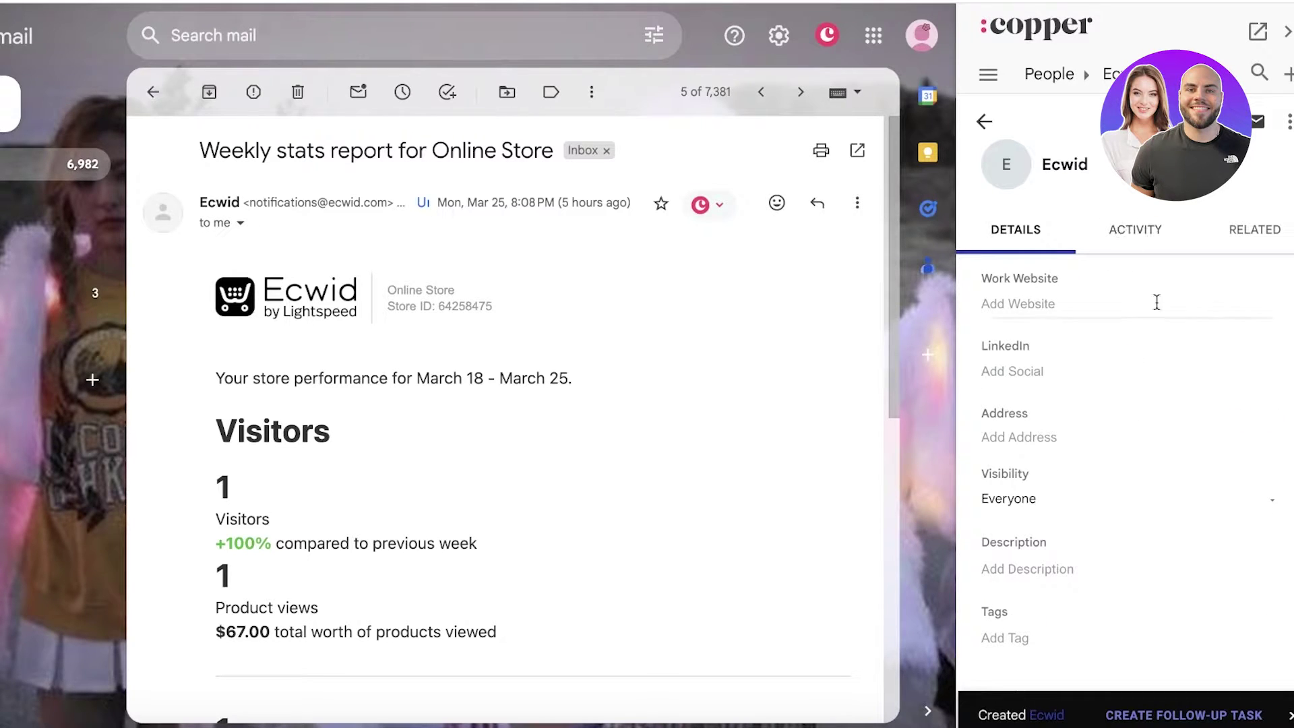
pyautogui.scroll(5, 1159, 289)
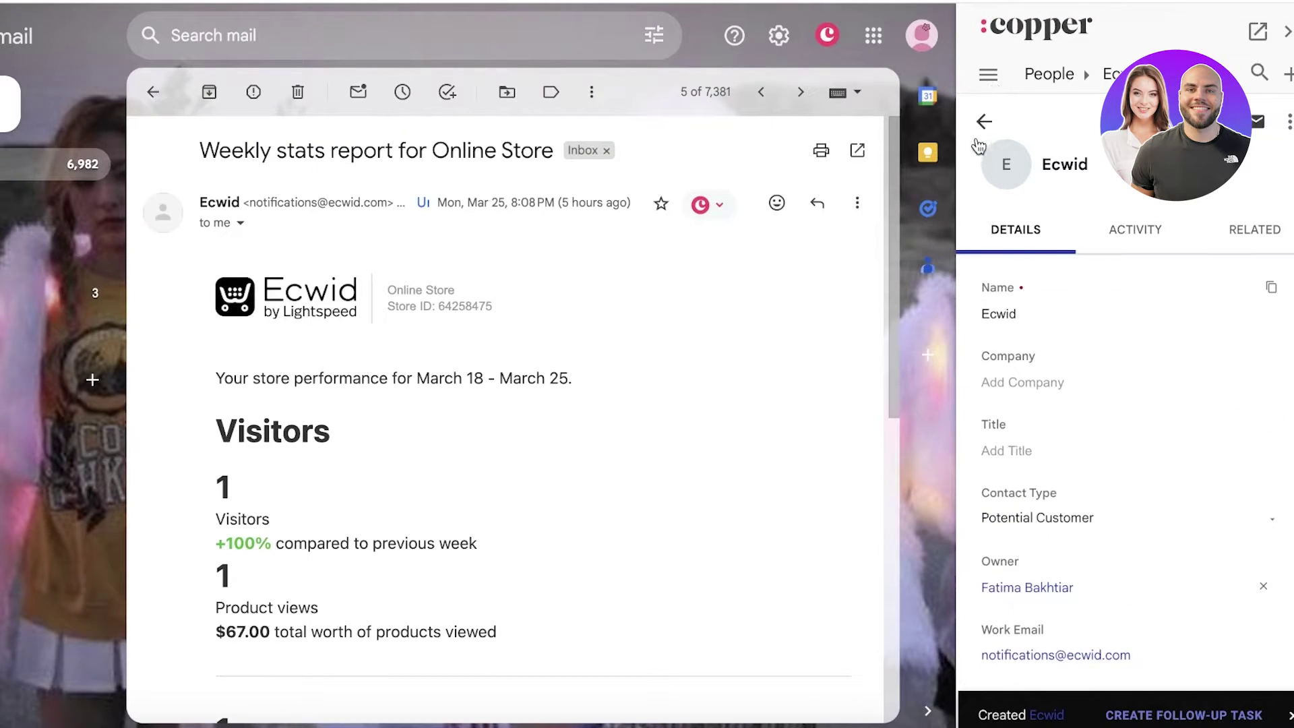
# - Go to the Copper panel's home view in Gmail and open the Copper web app
pyautogui.click(989, 74)
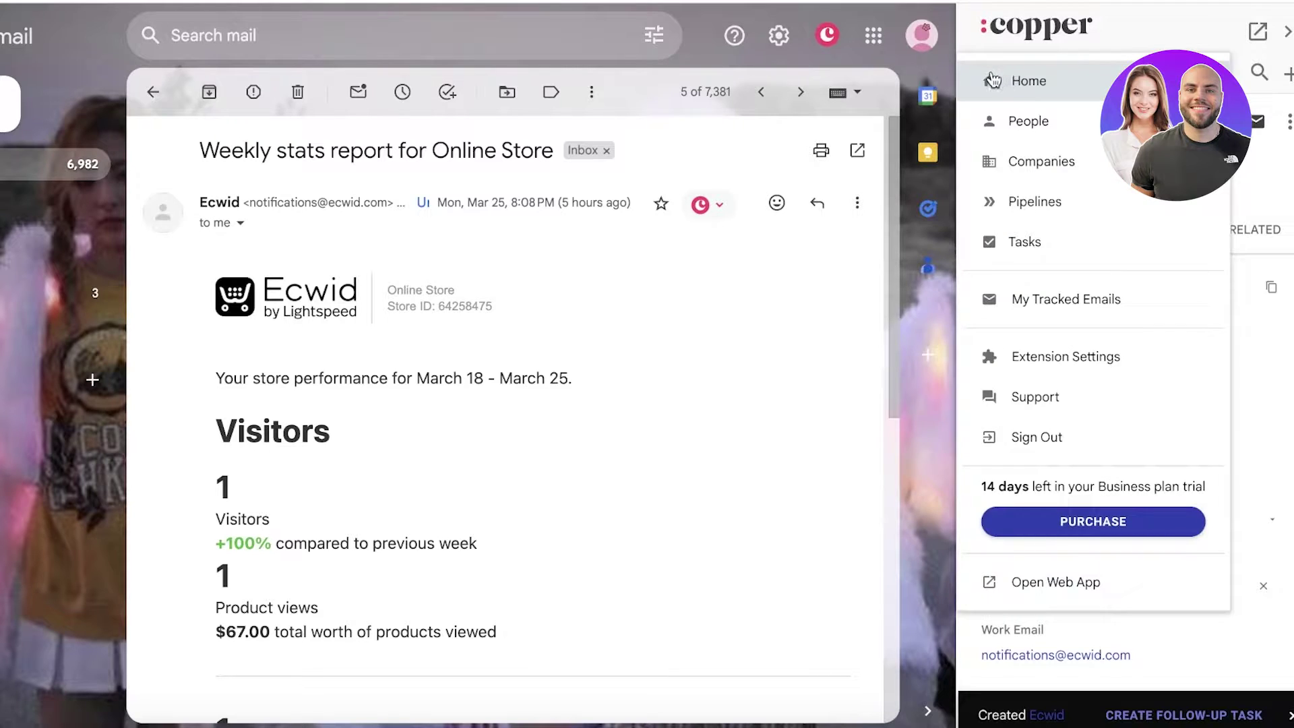
pyautogui.click(992, 81)
pyautogui.click(990, 77)
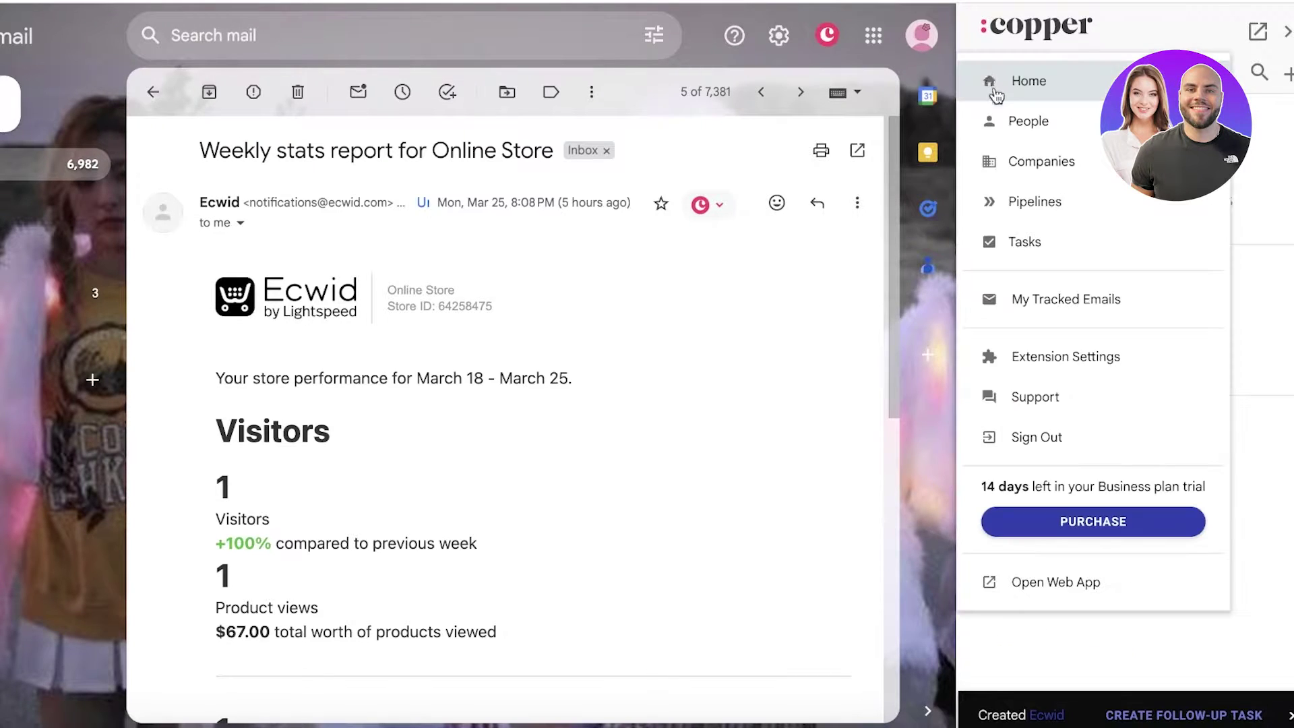
pyautogui.click(1003, 598)
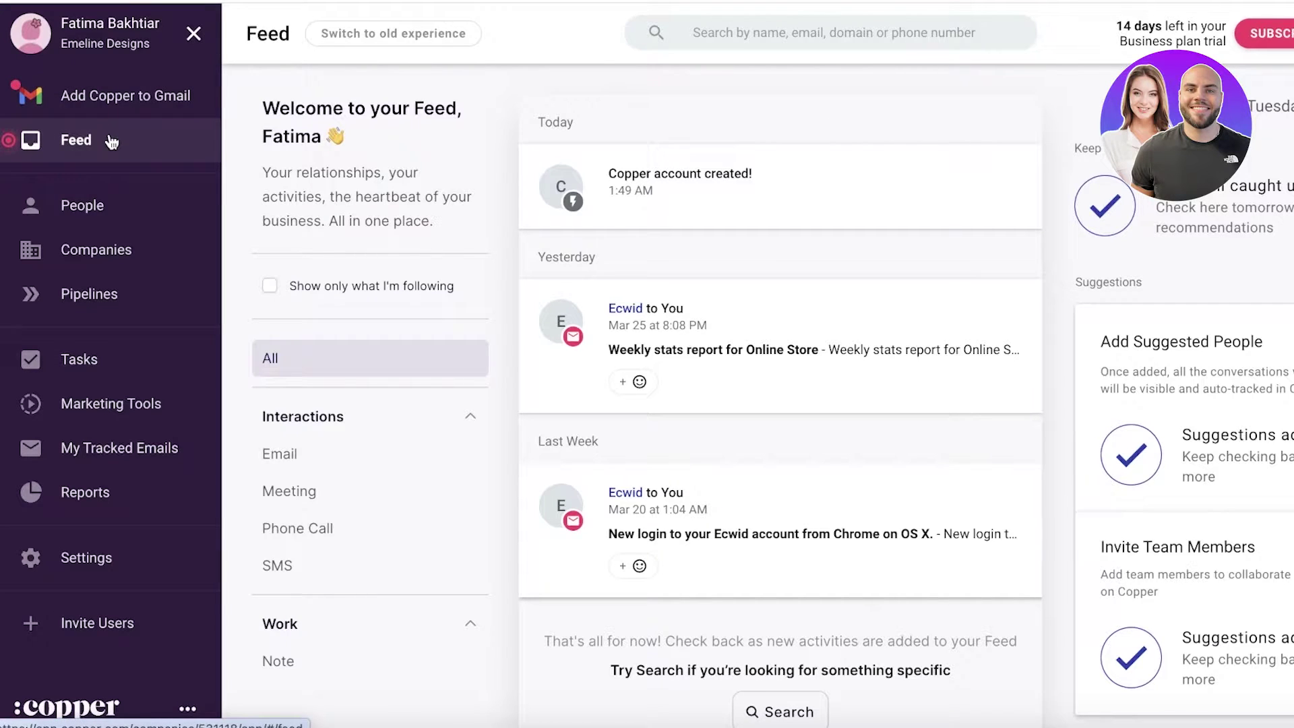
# - Open the form for adding a new person under People and look through its fields
pyautogui.click(83, 205)
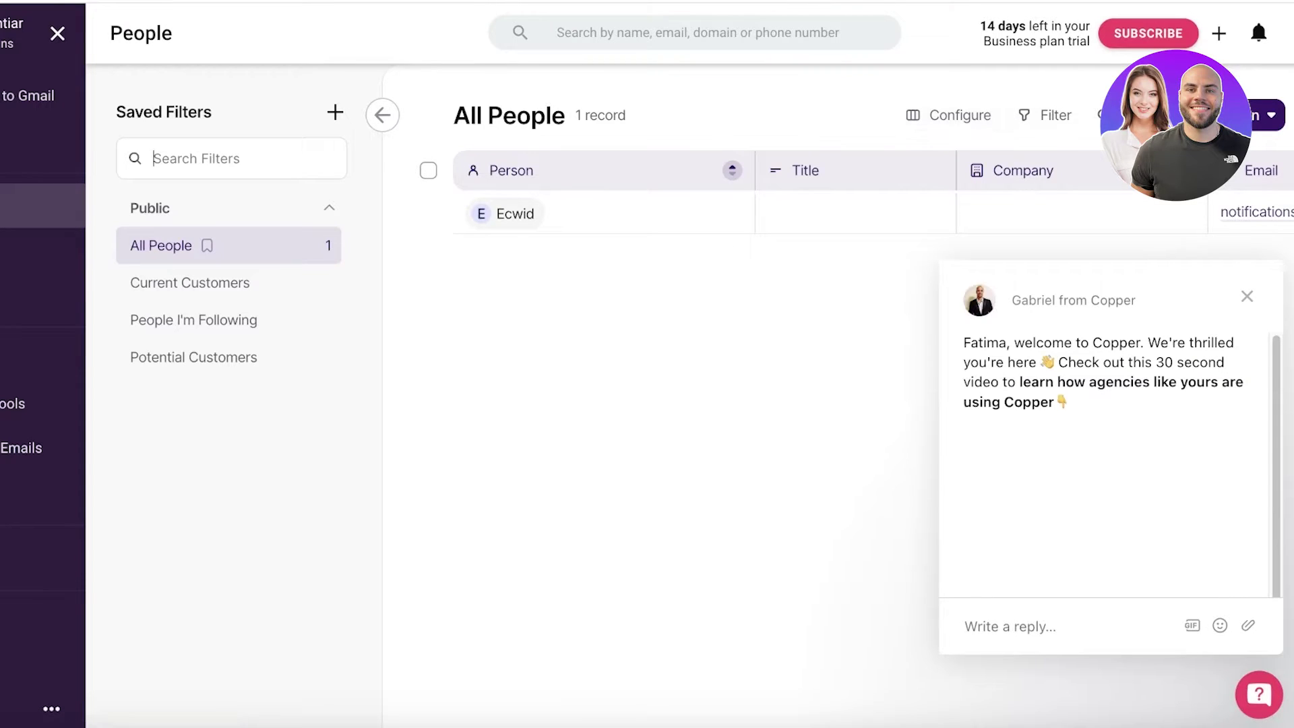
pyautogui.click(1271, 115)
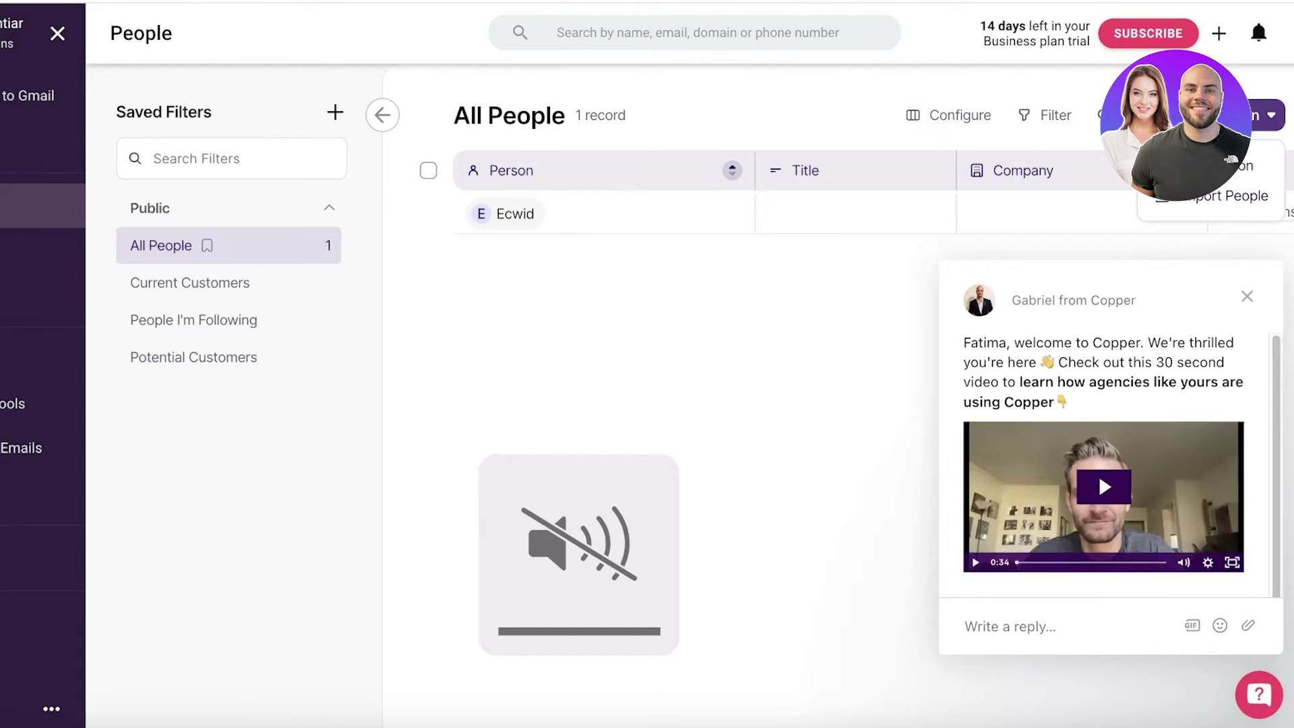
pyautogui.click(1230, 166)
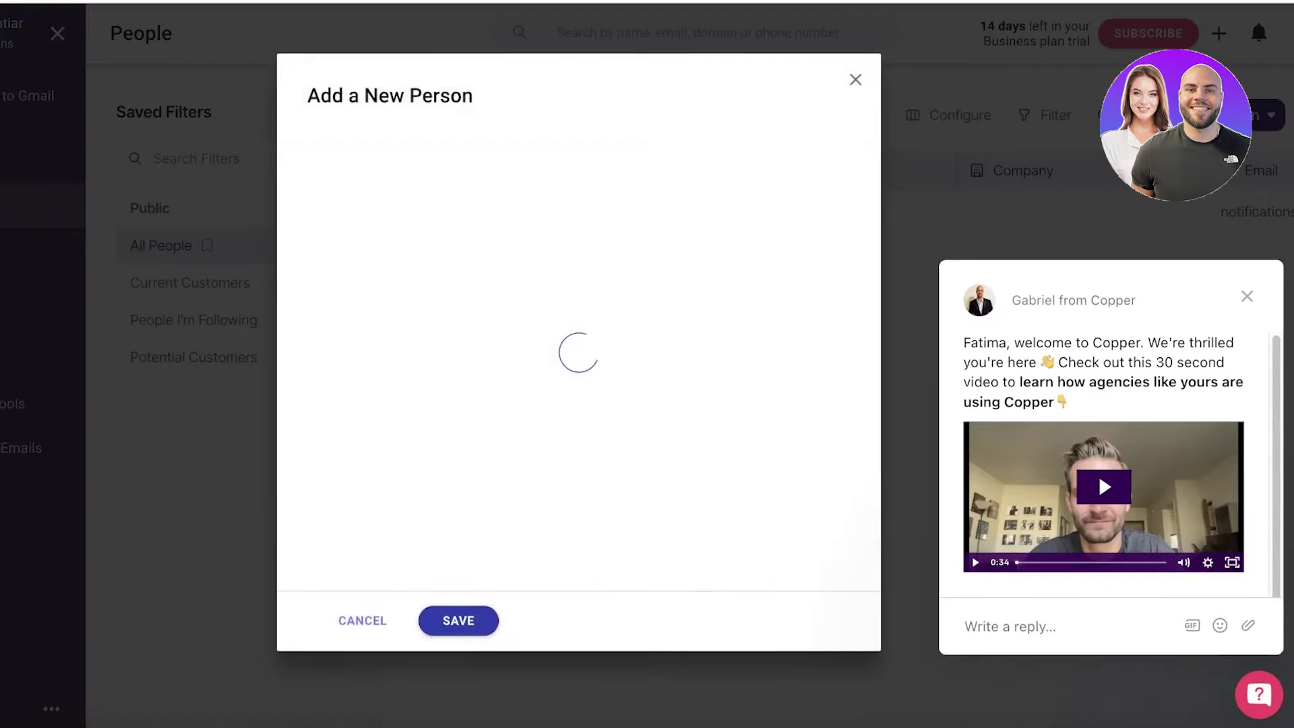
pyautogui.scroll(-5, 546, 198)
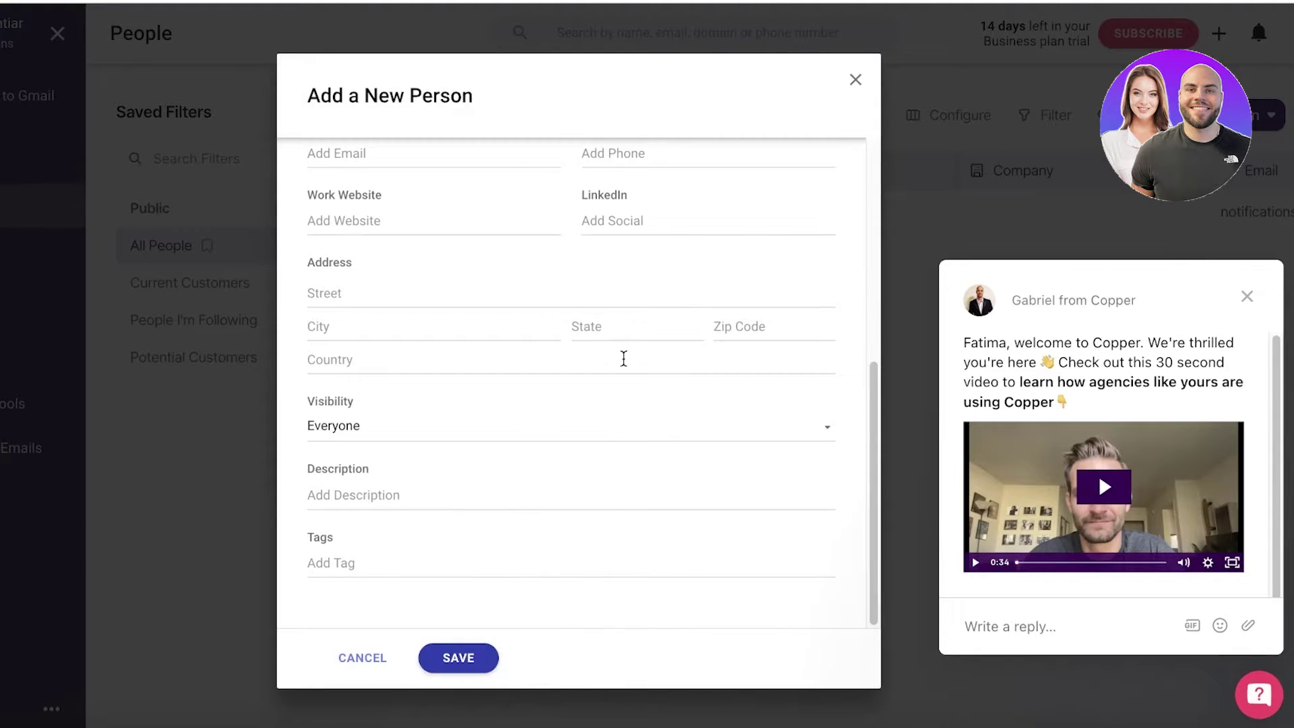
pyautogui.scroll(5, 621, 358)
# - Go from the new person form's contact type choices to Customize Contact Types and close the welcome chat message
pyautogui.click(395, 484)
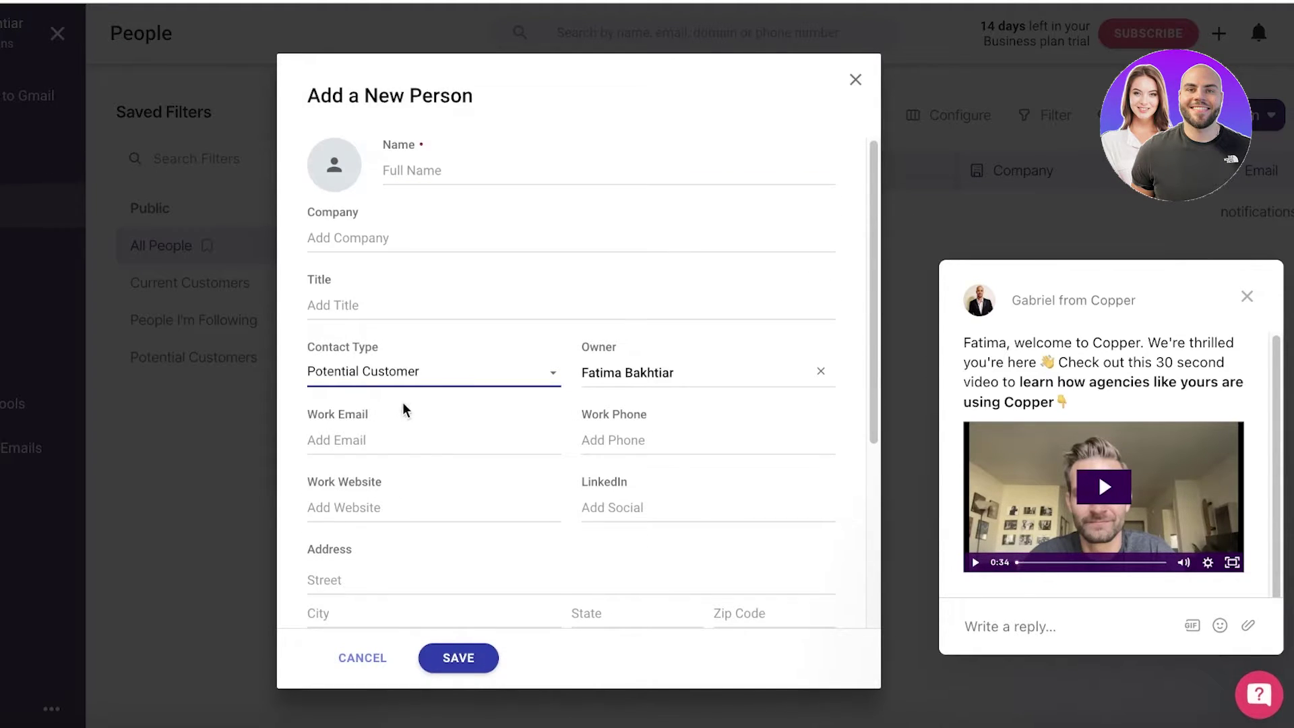
pyautogui.click(418, 376)
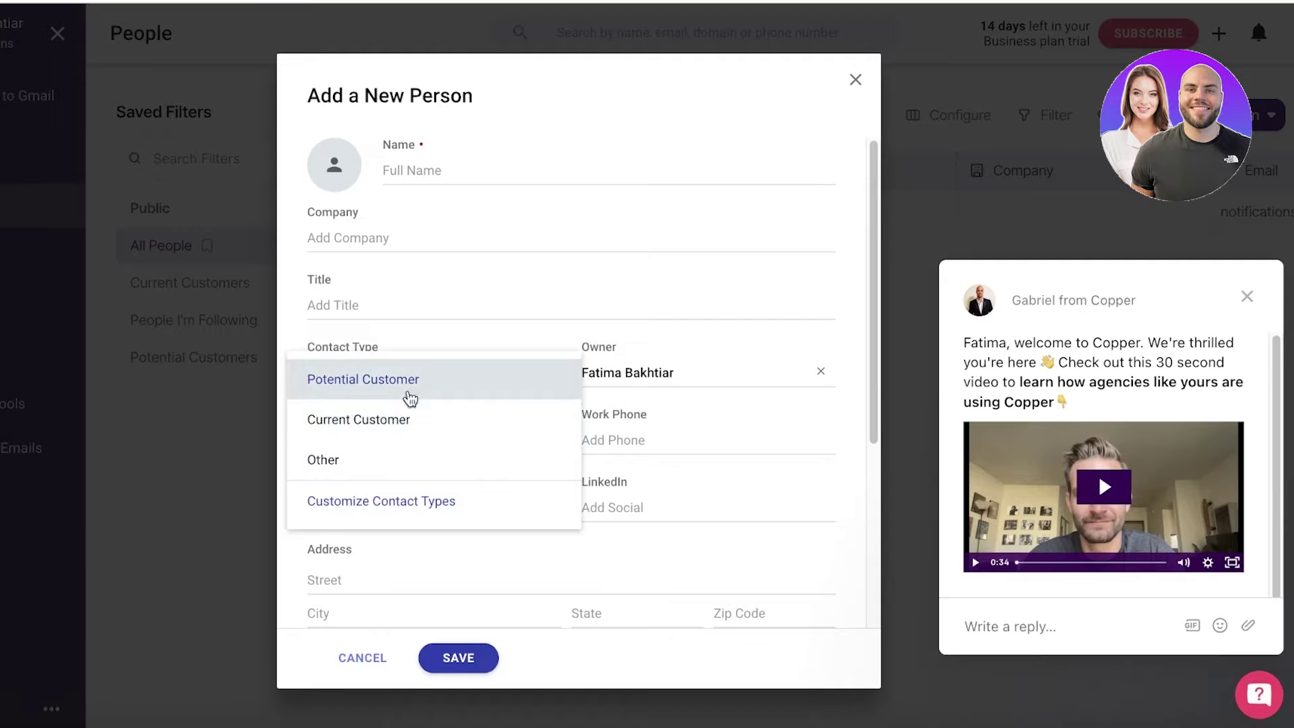
pyautogui.click(368, 502)
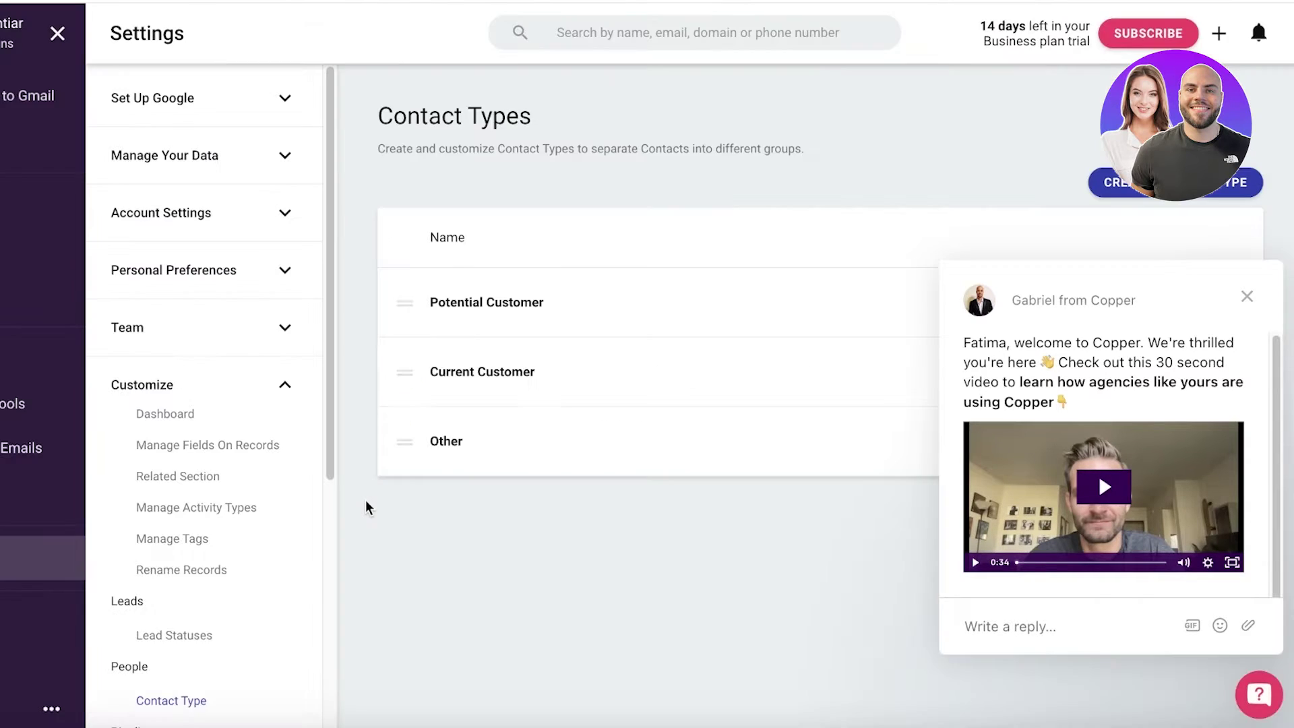
pyautogui.click(1254, 307)
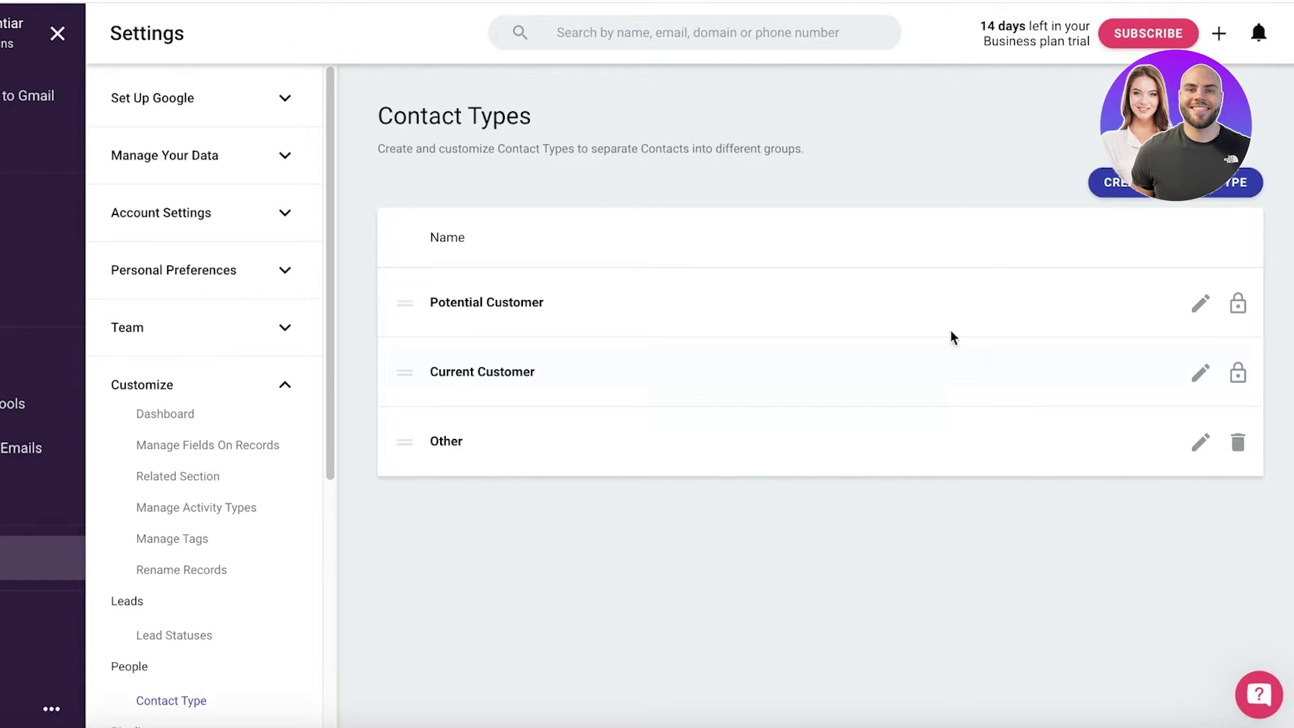
# - Create a new contact type named Supplier
pyautogui.click(1122, 195)
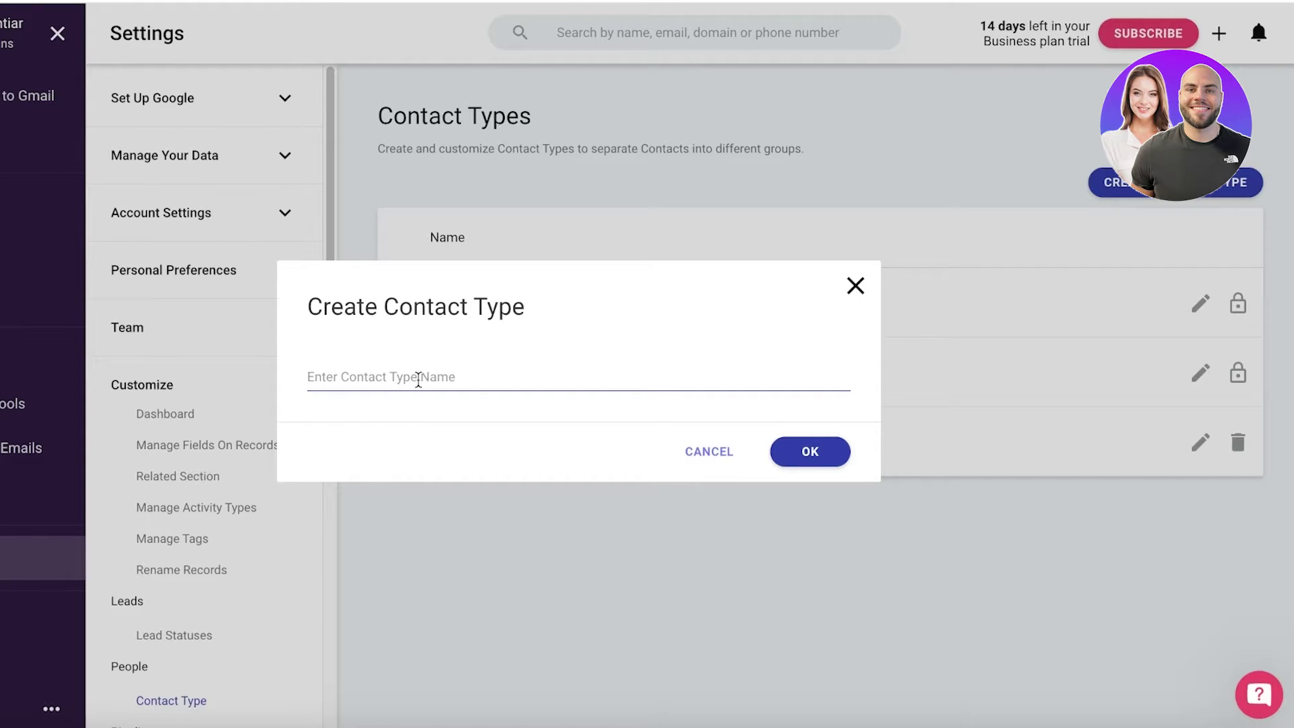
pyautogui.write('Supplier')
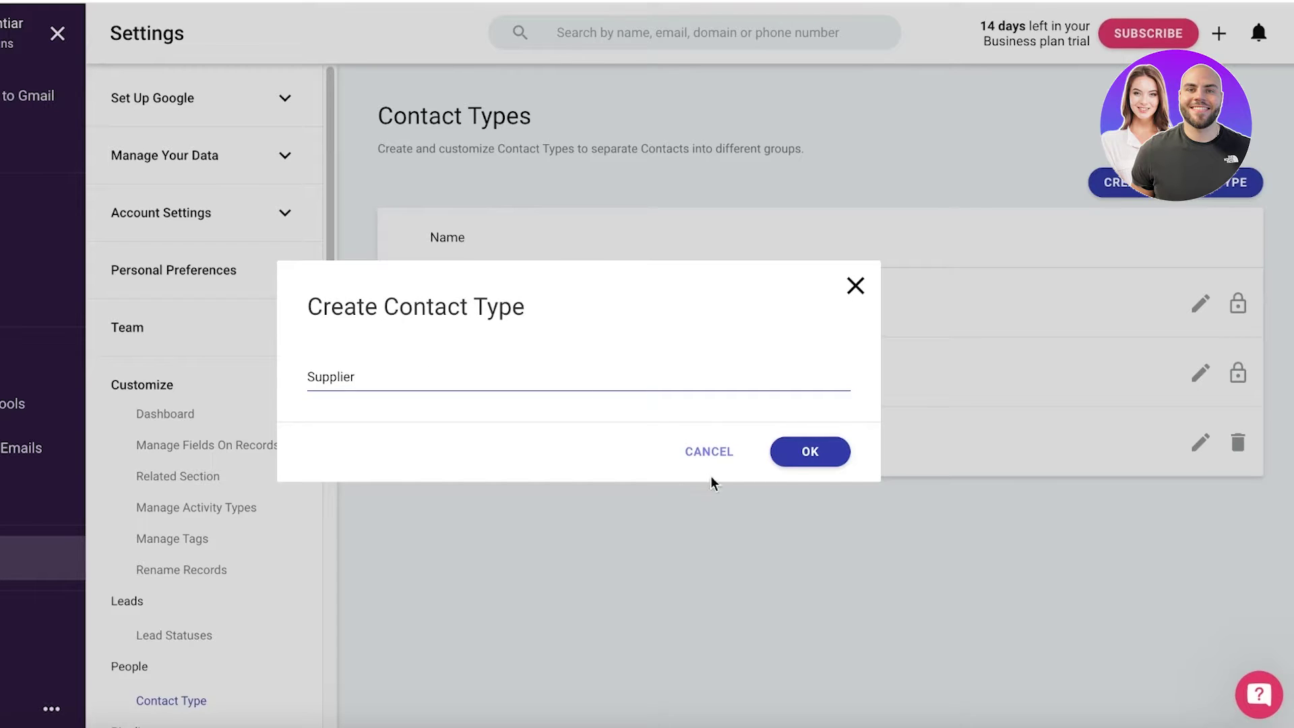
pyautogui.click(824, 452)
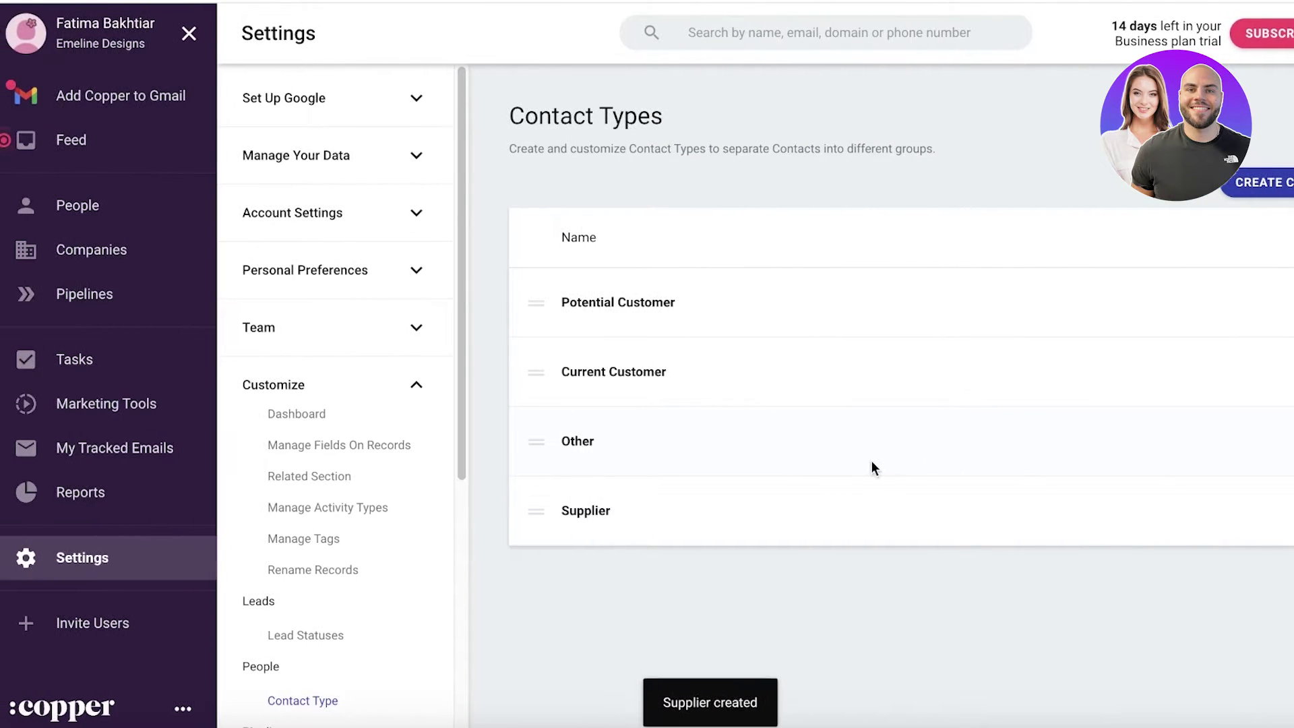
# - Open the form for adding a new company under Companies and reselect the account user as its owner
pyautogui.click(70, 249)
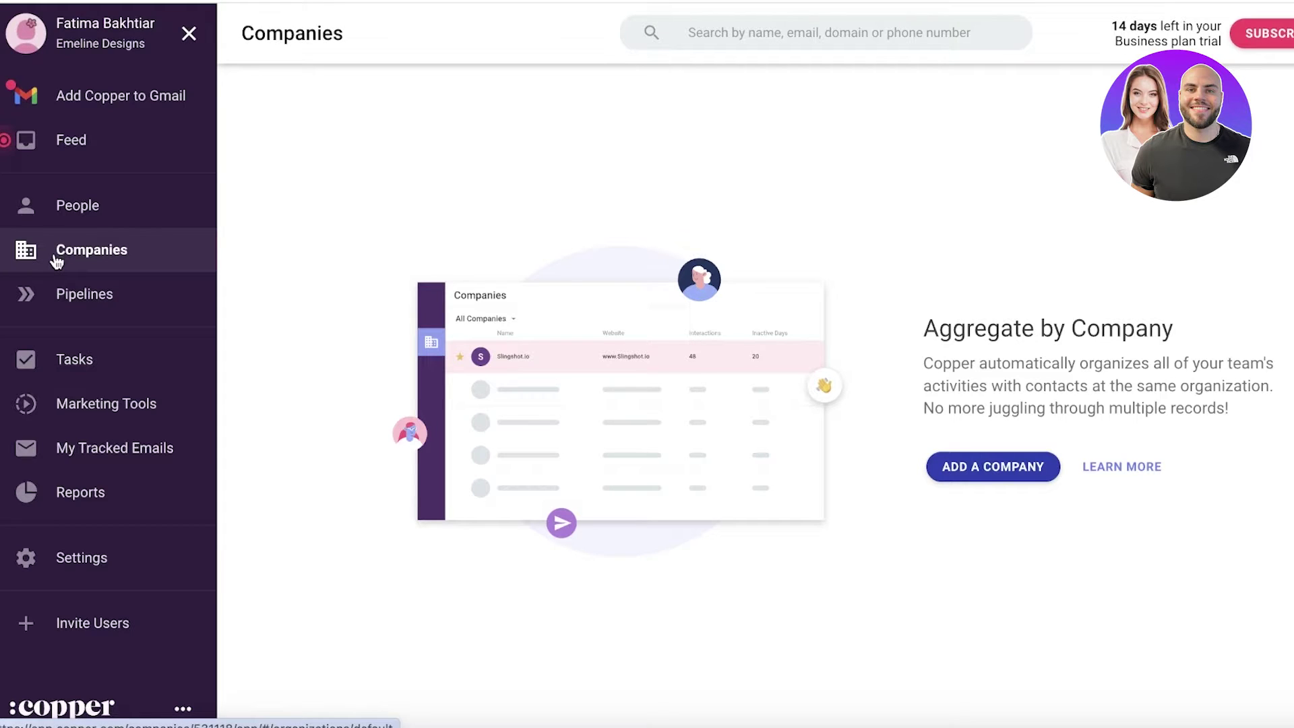
pyautogui.click(995, 472)
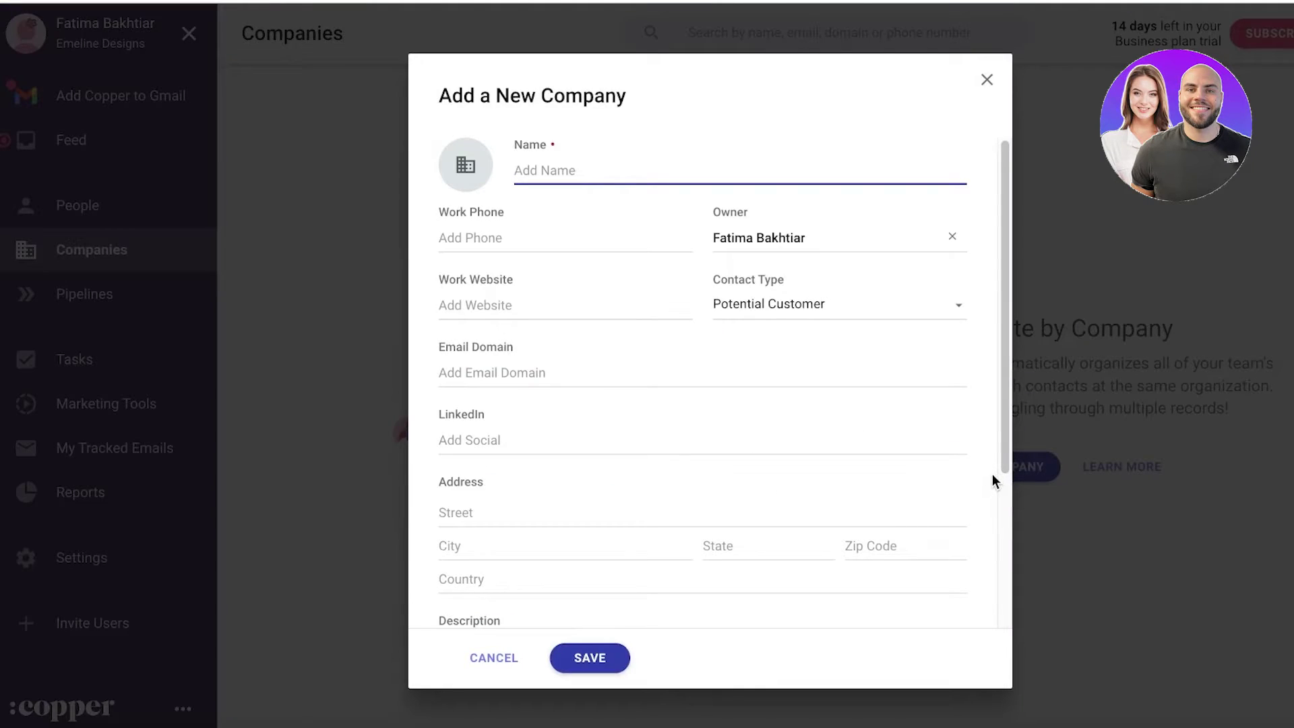
pyautogui.click(952, 239)
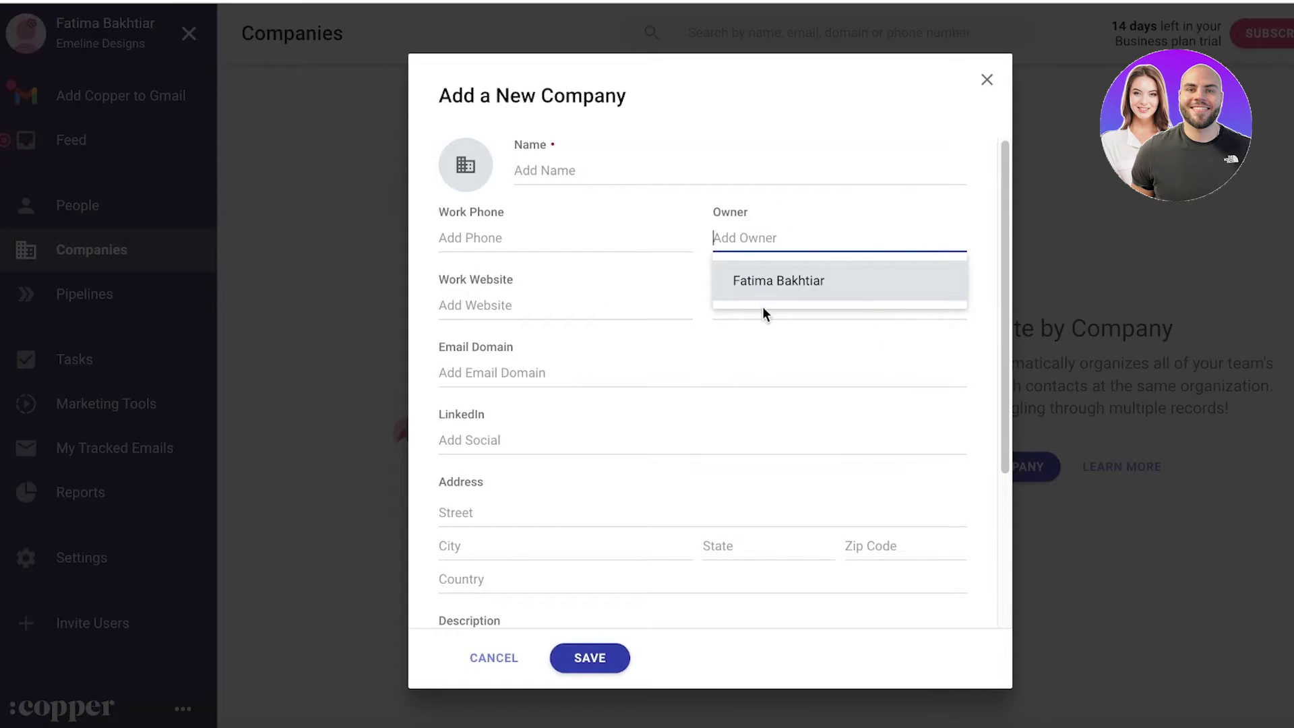
pyautogui.click(762, 286)
# - Enter durdeb as the new company's name and set its contact type to Supplier
pyautogui.click(665, 169)
pyautogui.write('durdeb')
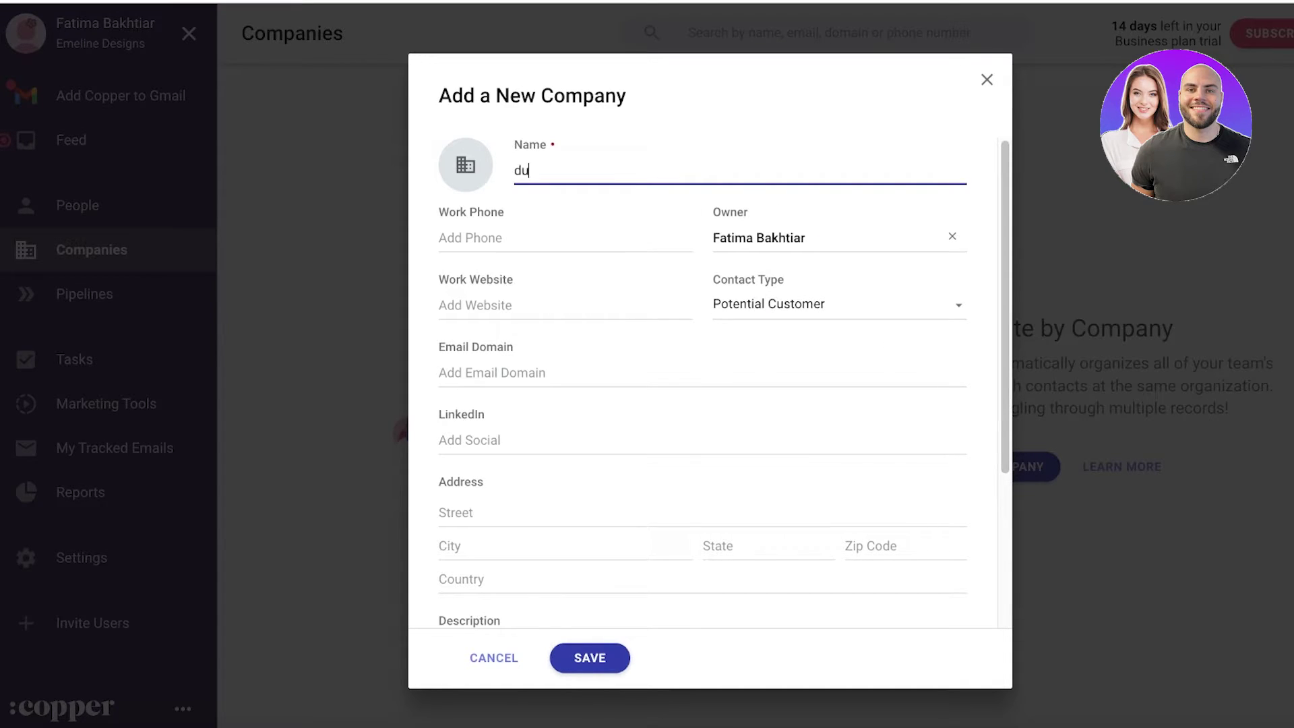
pyautogui.click(664, 292)
pyautogui.click(758, 318)
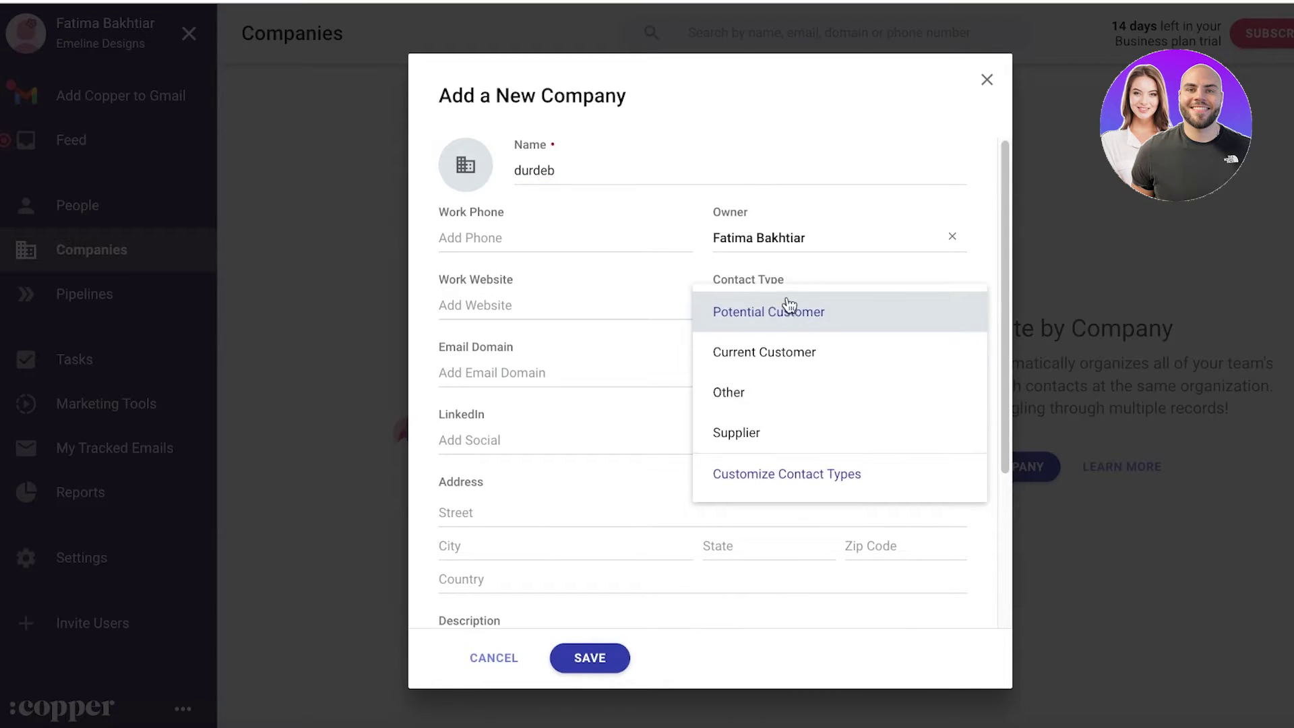
pyautogui.click(784, 435)
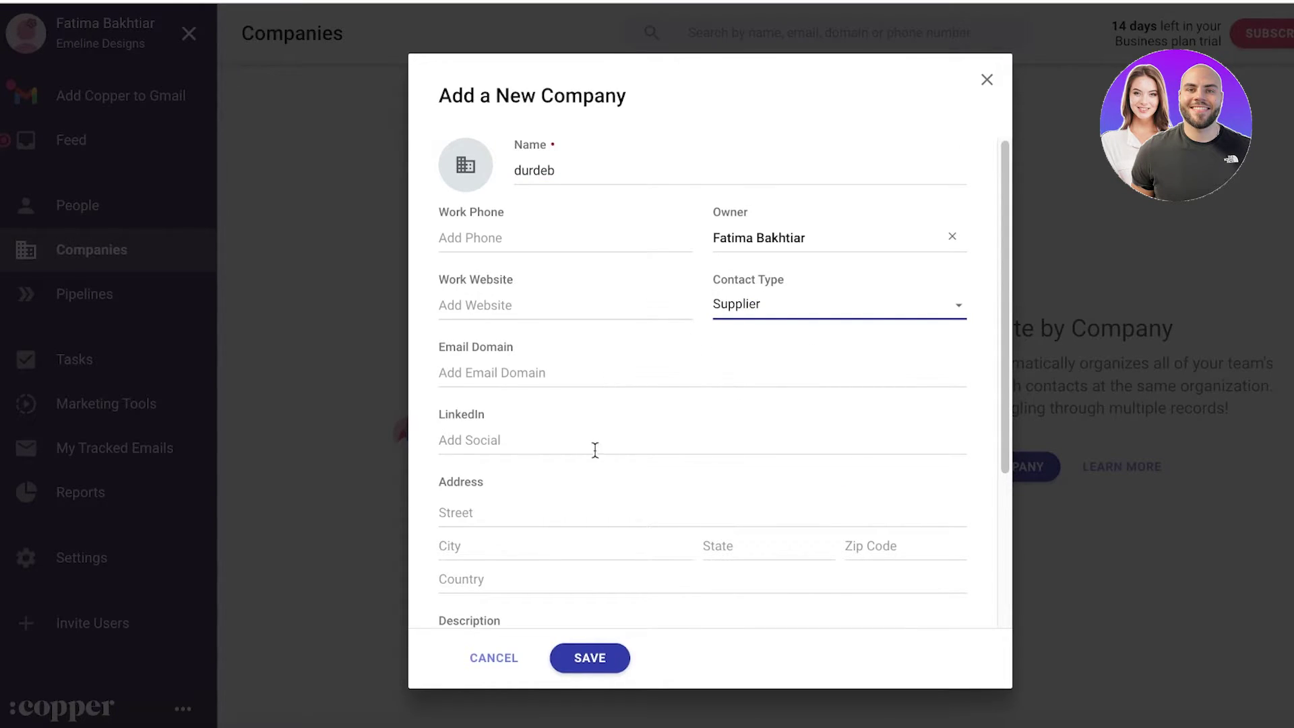
# - Clear the owner of the new company and try to save it
pyautogui.scroll(-3, 595, 449)
pyautogui.scroll(3, 550, 539)
pyautogui.click(951, 237)
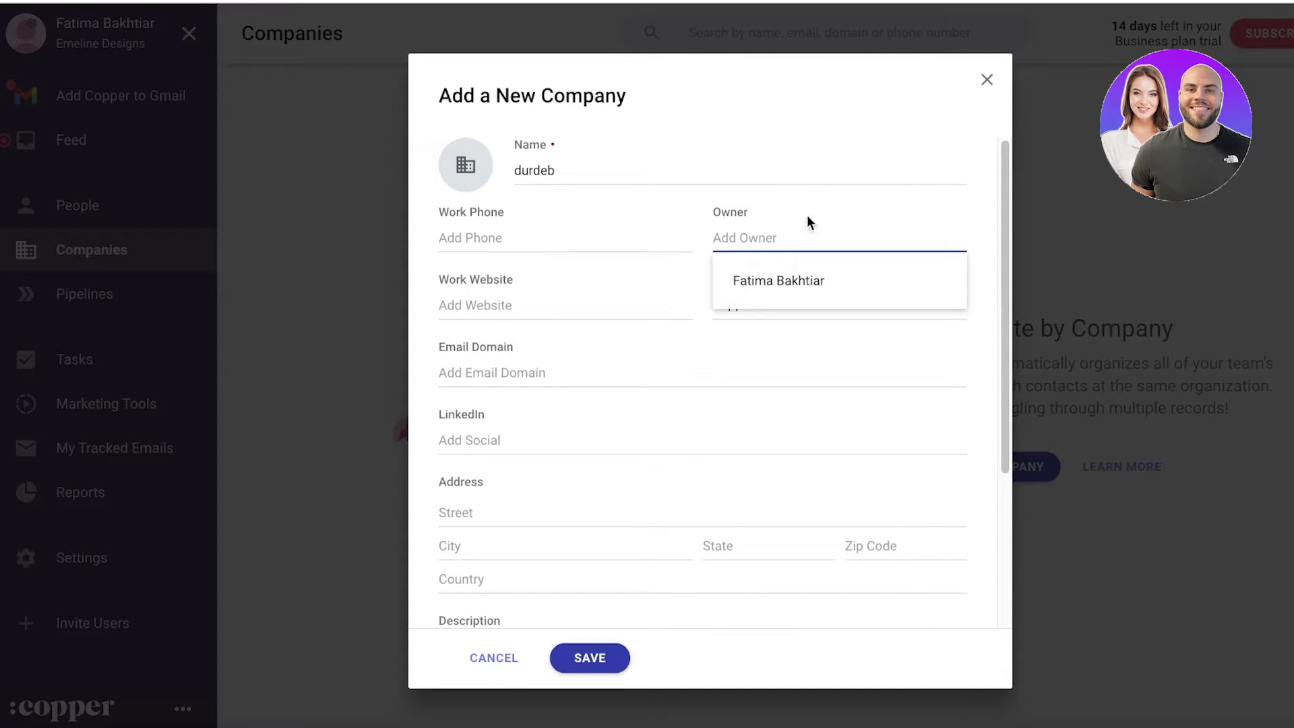
pyautogui.scroll(-3, 675, 357)
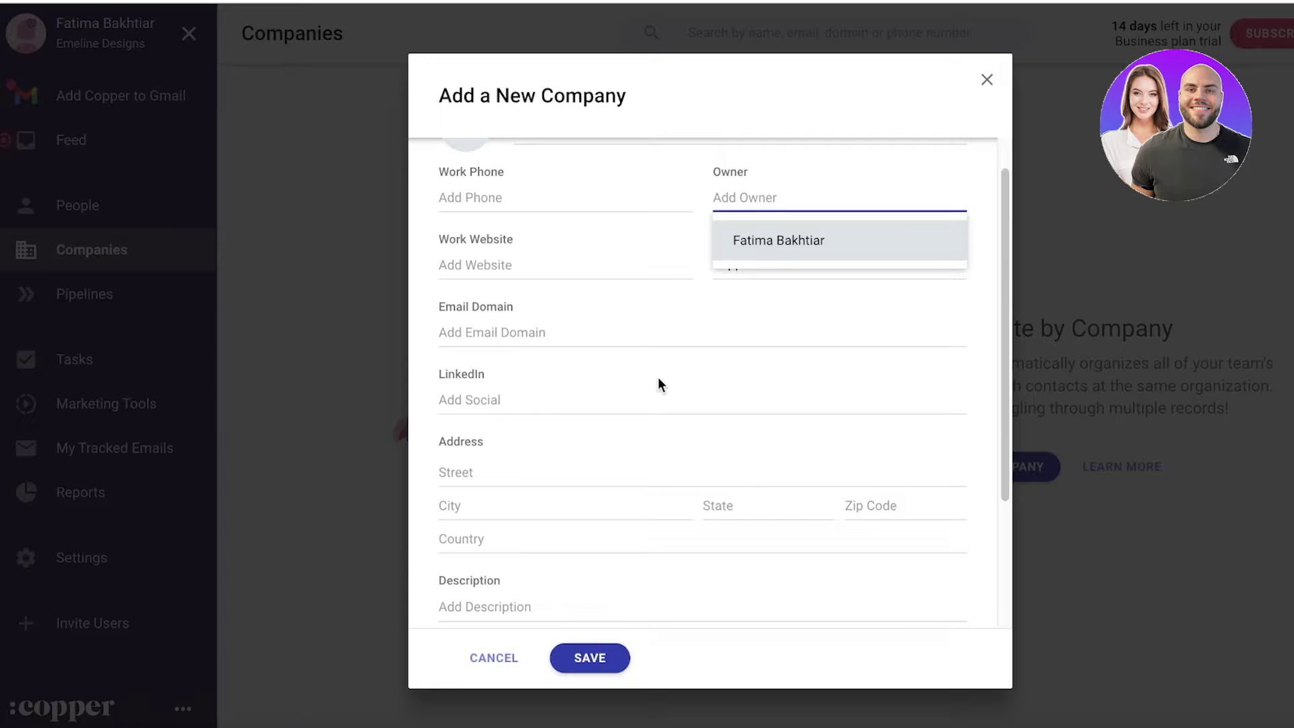
pyautogui.click(589, 658)
pyautogui.scroll(2, 776, 378)
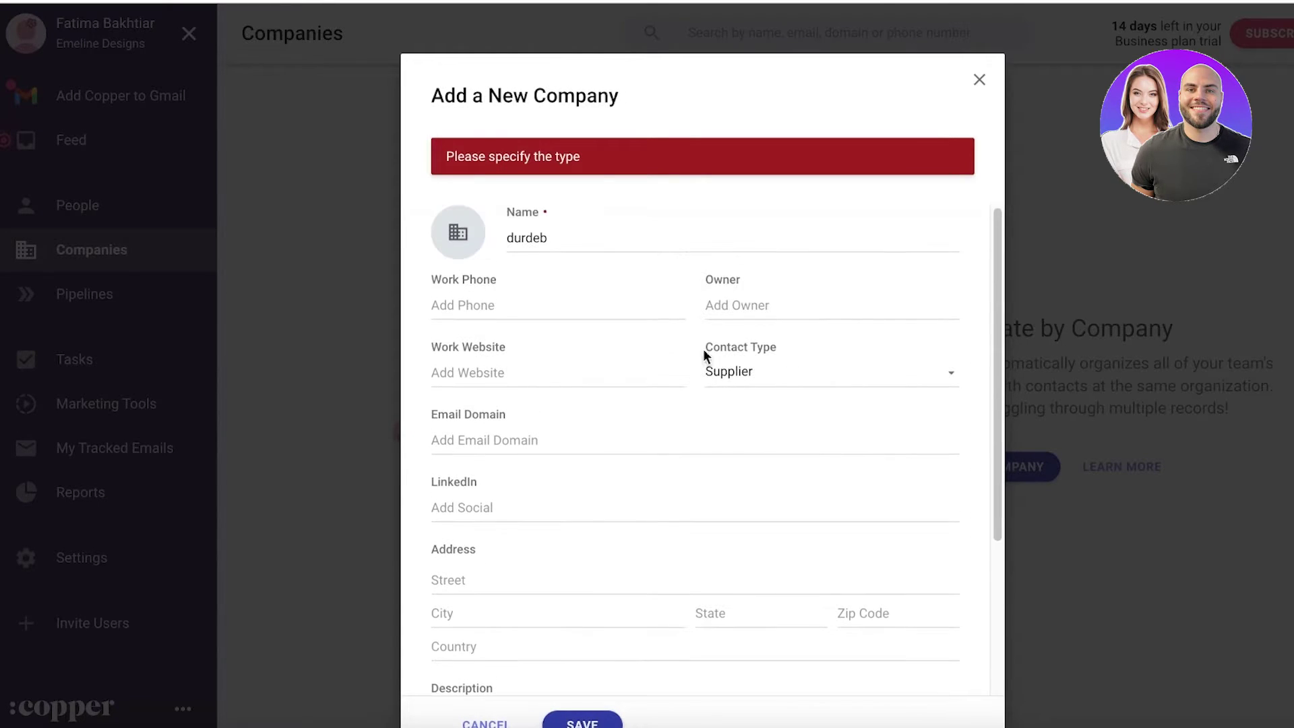
# - Look through the remaining company fields and select Everyone for the visibility
pyautogui.scroll(-3, 480, 546)
pyautogui.scroll(3, 476, 566)
pyautogui.scroll(-1, 500, 502)
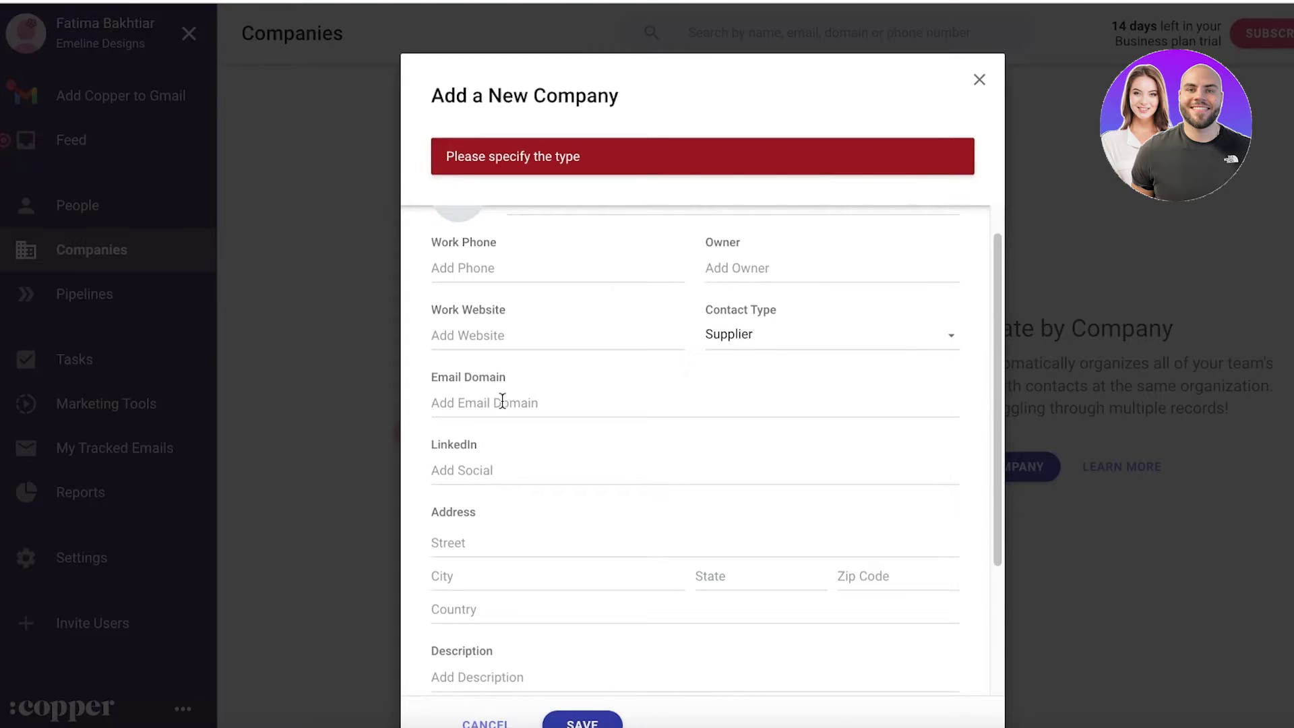
pyautogui.scroll(-4, 502, 402)
pyautogui.click(487, 566)
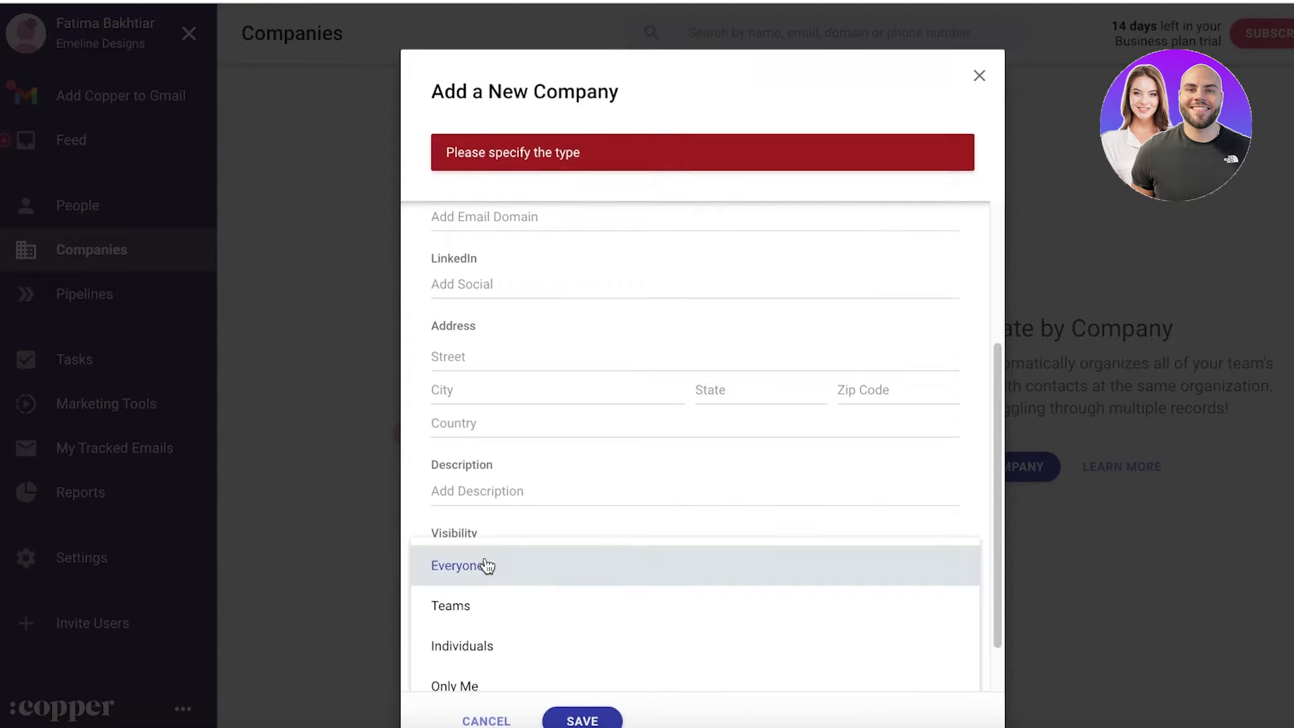
pyautogui.click(480, 569)
pyautogui.click(494, 483)
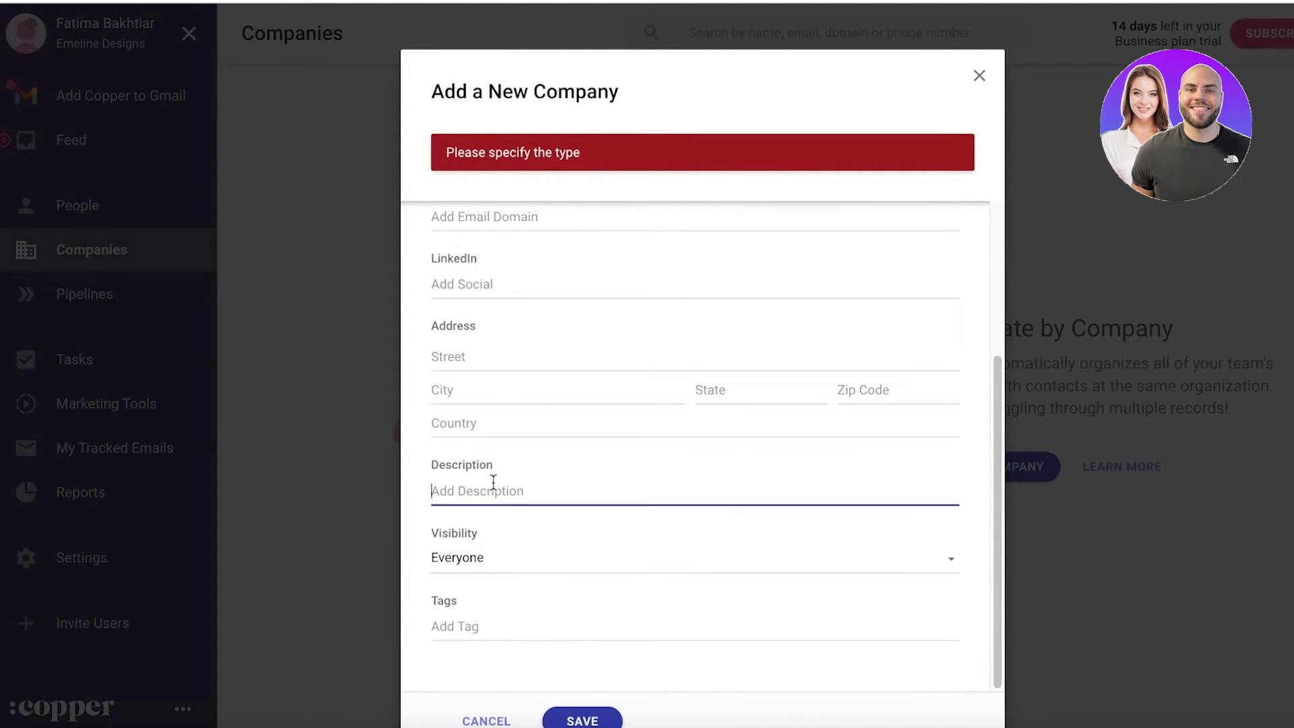
# - Reselect Supplier as the company's contact type after choosing Other, and try to save the company again
pyautogui.scroll(5, 494, 480)
pyautogui.click(741, 368)
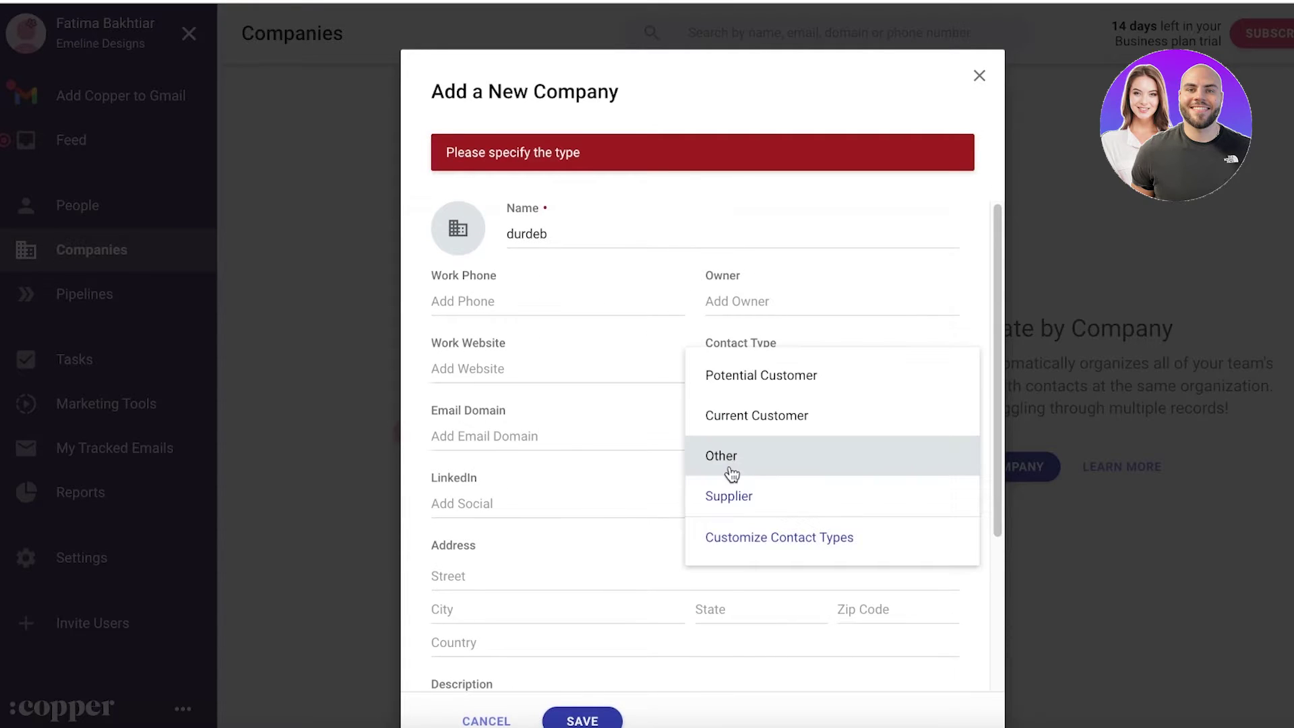
pyautogui.click(731, 454)
pyautogui.click(746, 368)
pyautogui.click(727, 499)
pyautogui.scroll(-5, 727, 502)
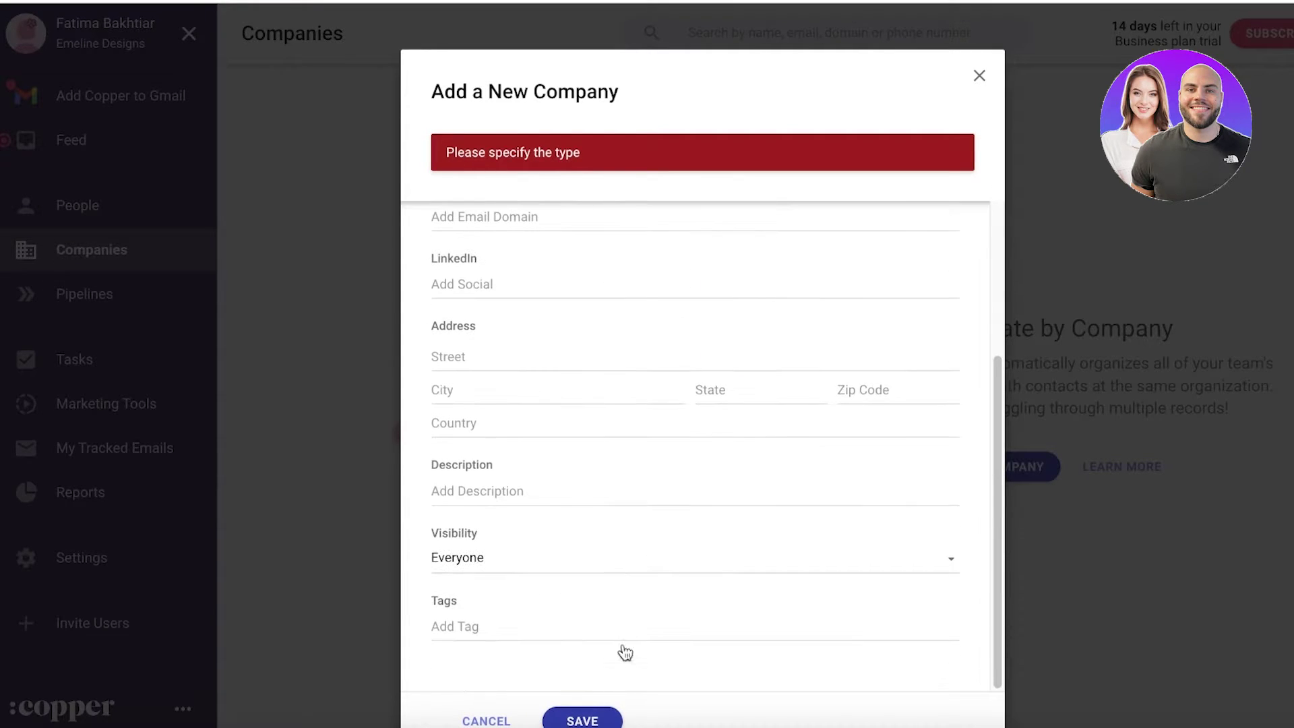
pyautogui.click(580, 719)
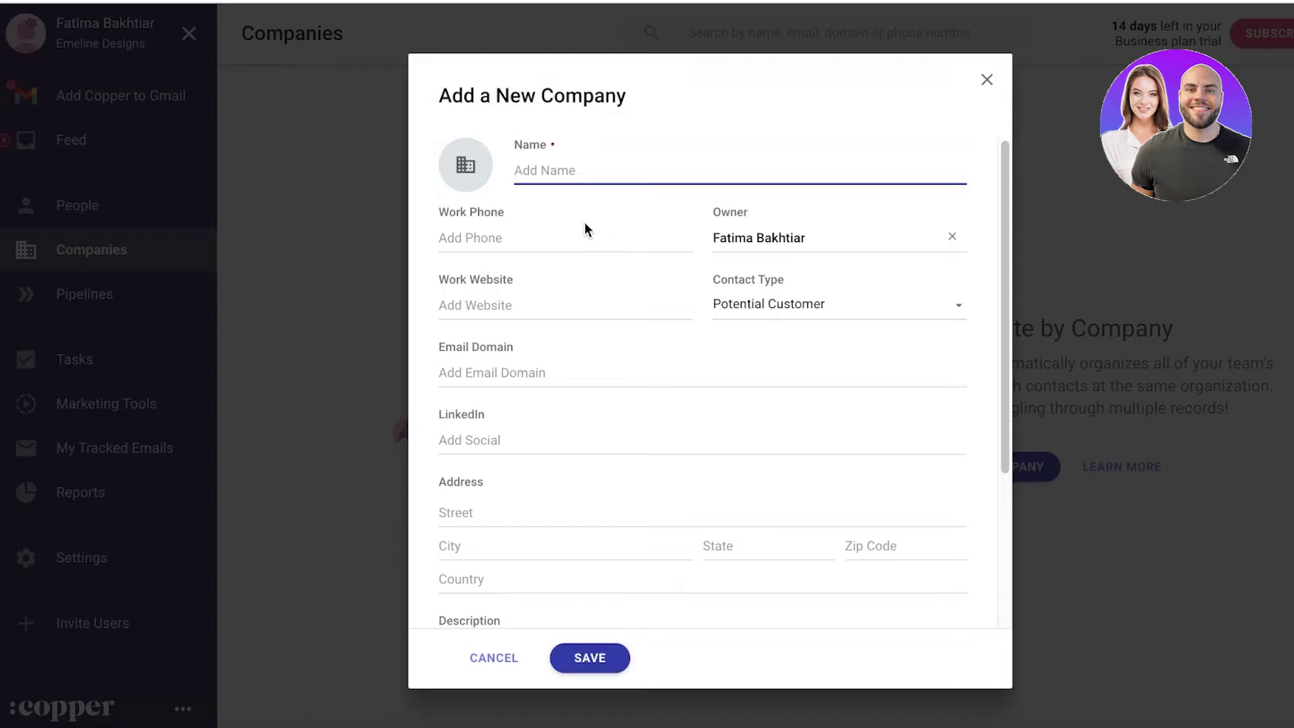
# - Save a new company named durden and look through its record details
pyautogui.write('durden')
pyautogui.click(592, 658)
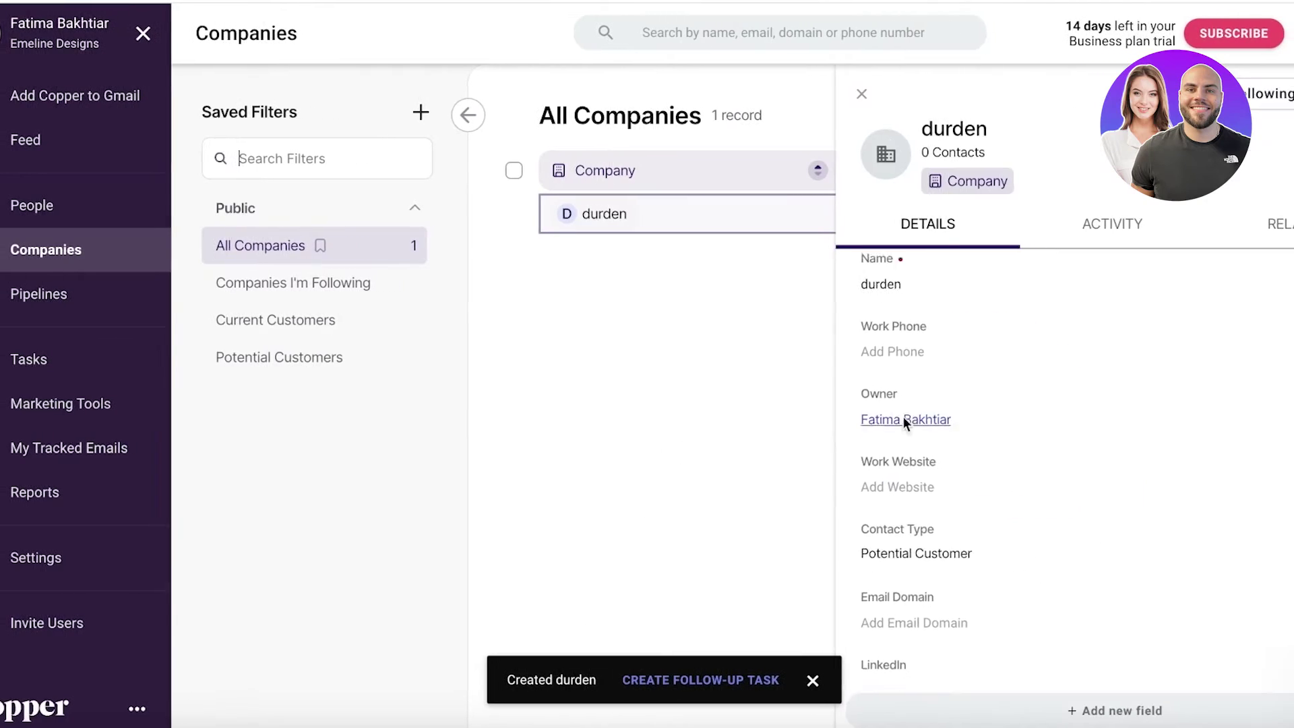
pyautogui.scroll(-5, 904, 422)
pyautogui.scroll(2, 969, 394)
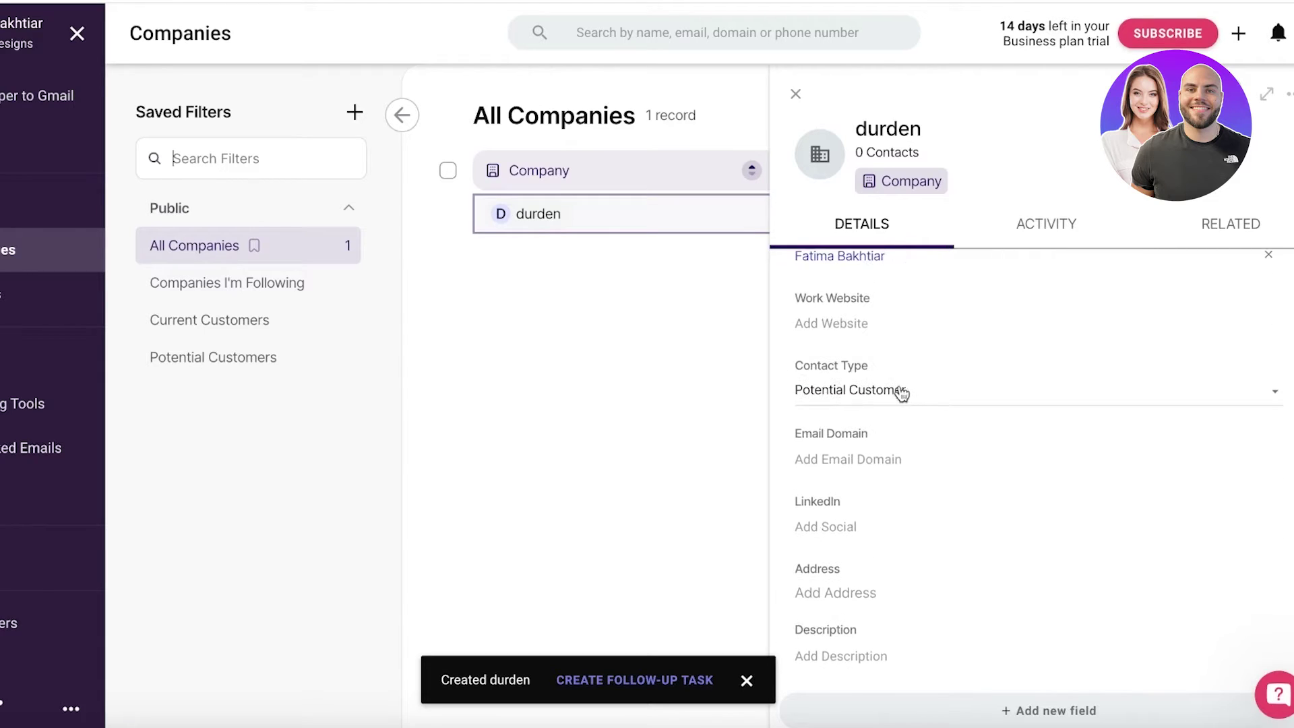
pyautogui.scroll(3, 858, 286)
# - Remove the owner from the durden company record and close the record
pyautogui.click(925, 447)
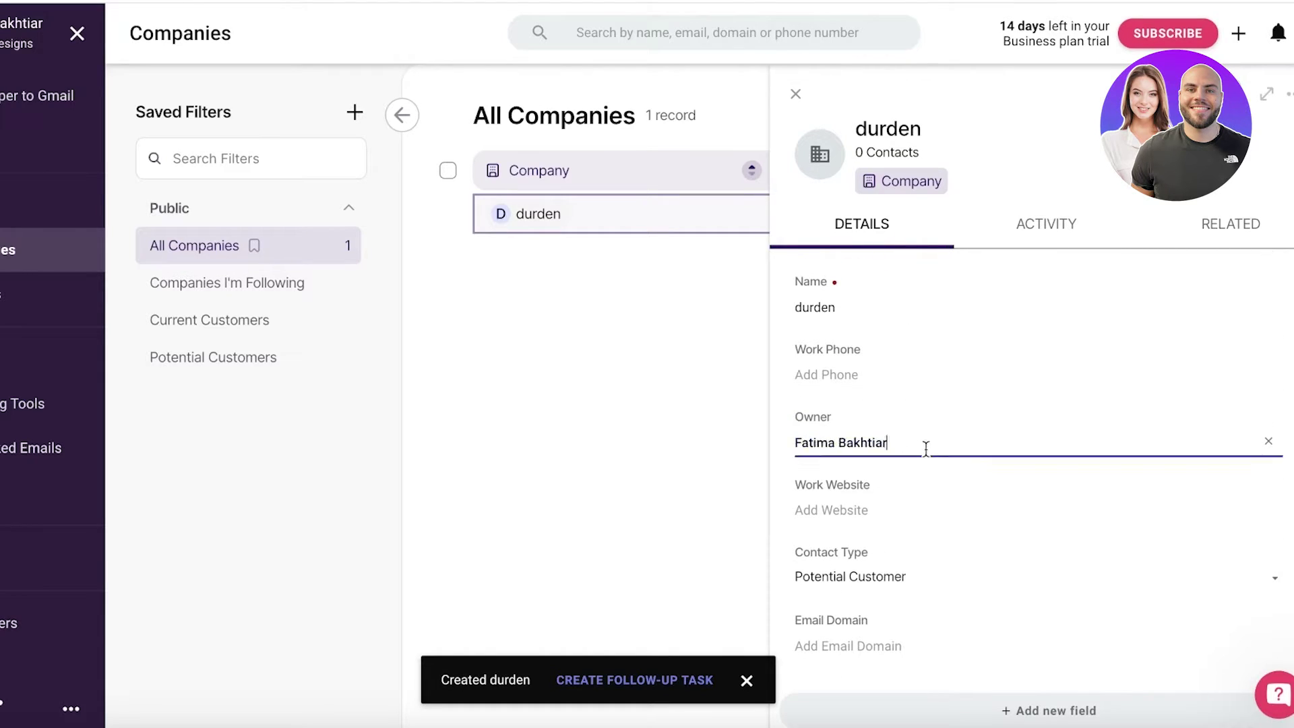
pyautogui.write(',')
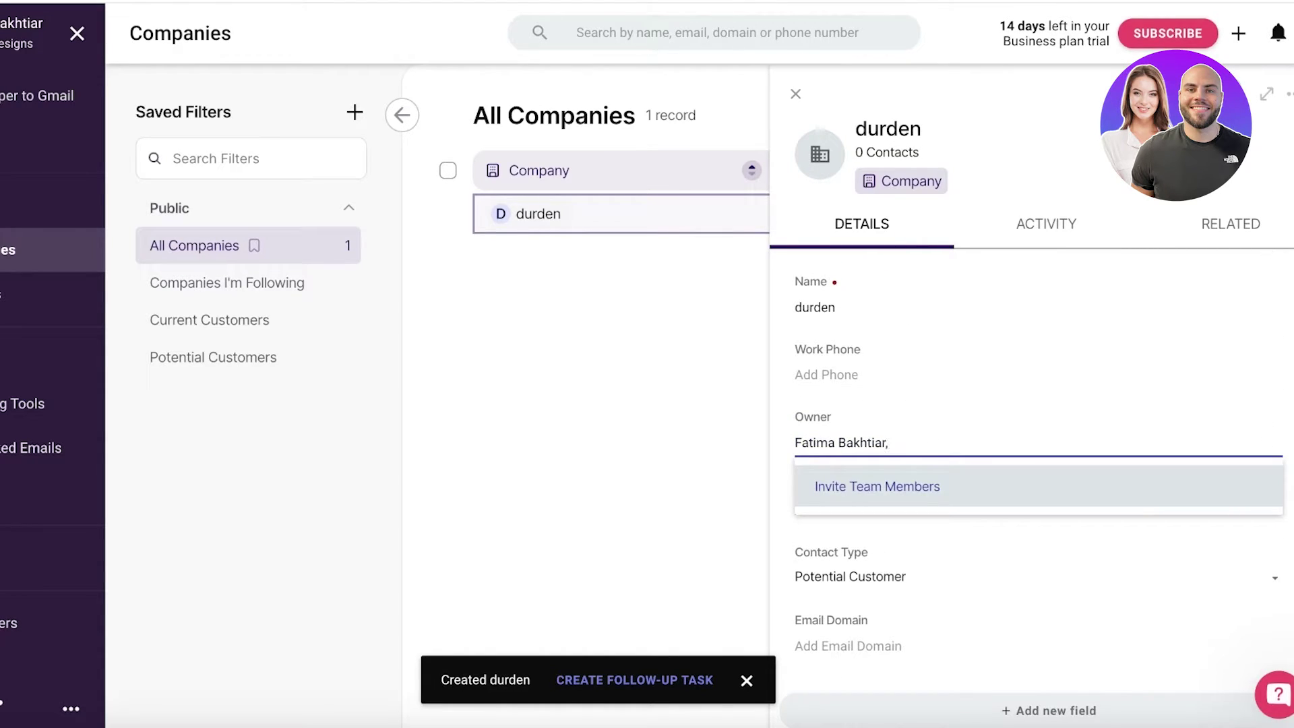
pyautogui.press('BackSpace')
pyautogui.click(673, 451)
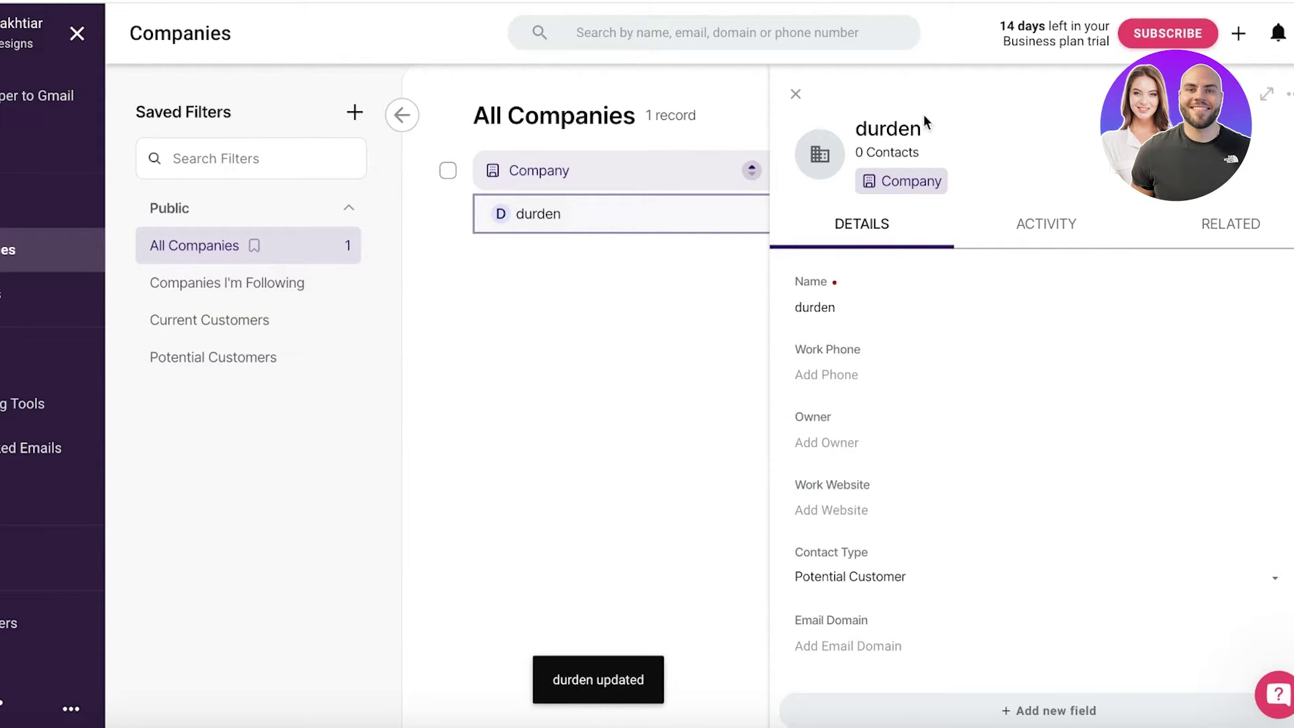
pyautogui.click(795, 94)
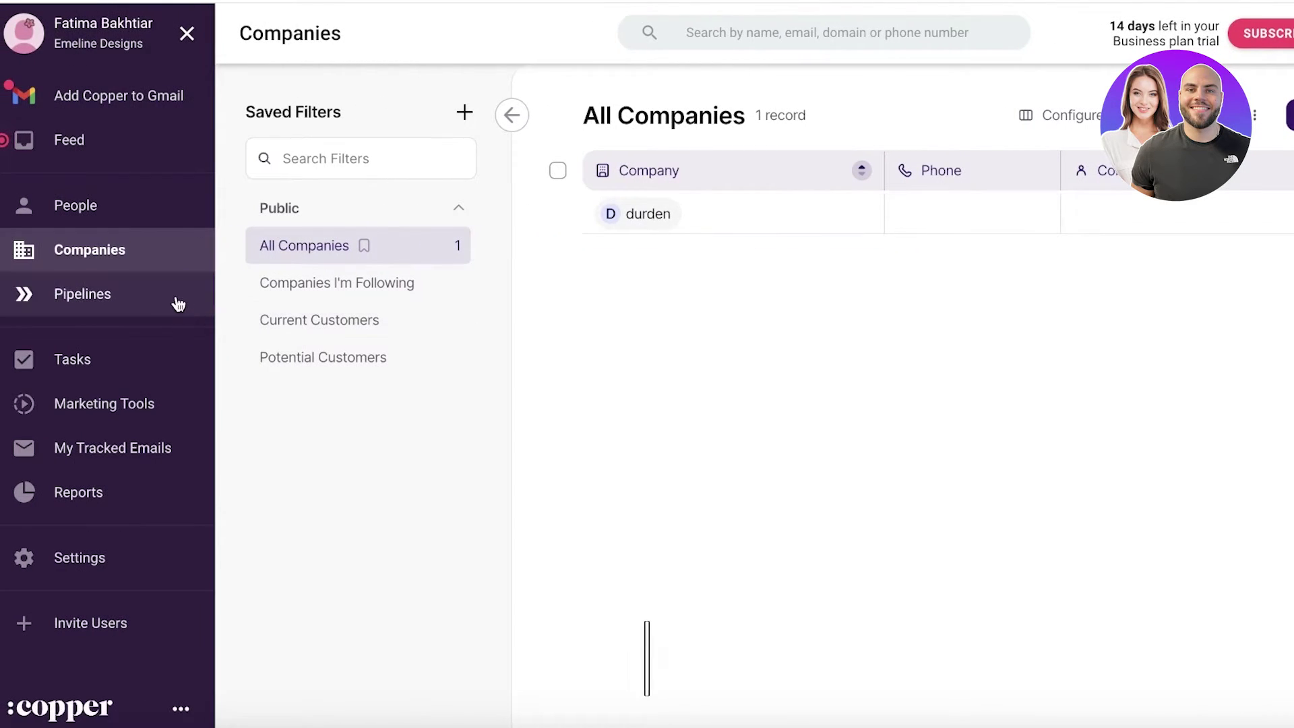
# - Start a new pipeline from the Partnerships template, keeping Partnerships as its name
pyautogui.click(172, 295)
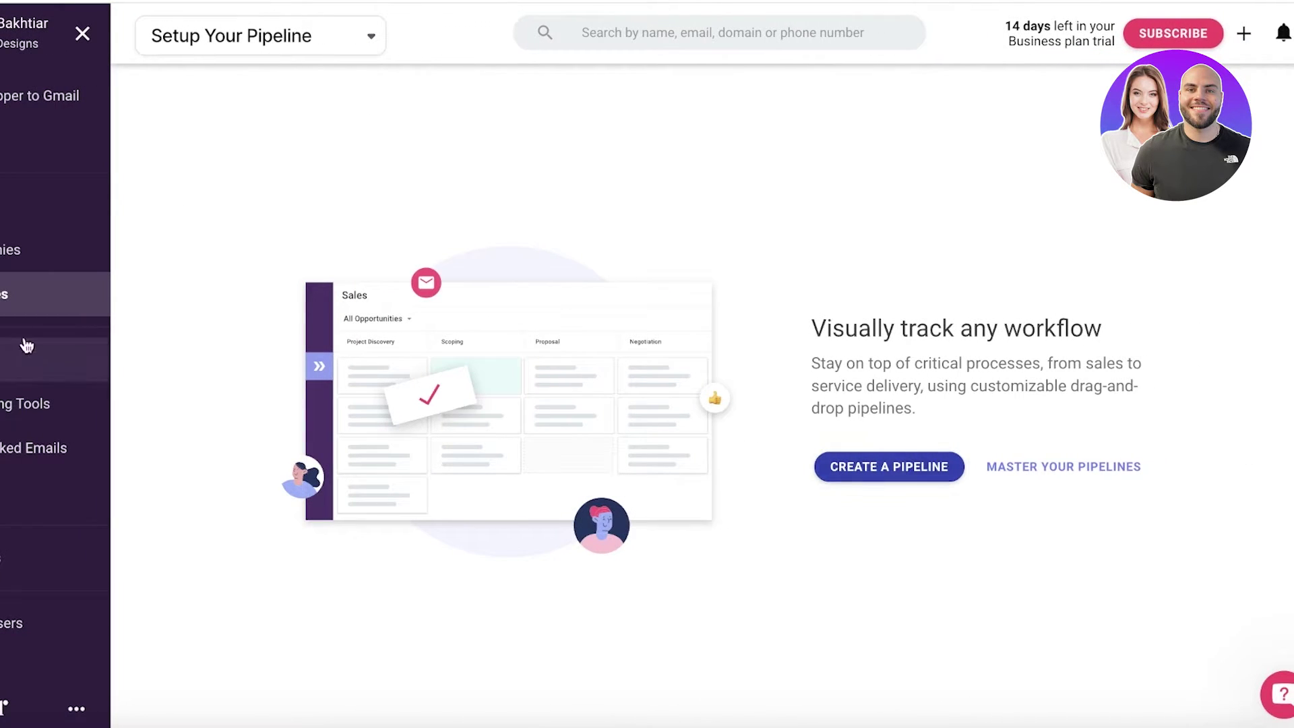
pyautogui.click(857, 466)
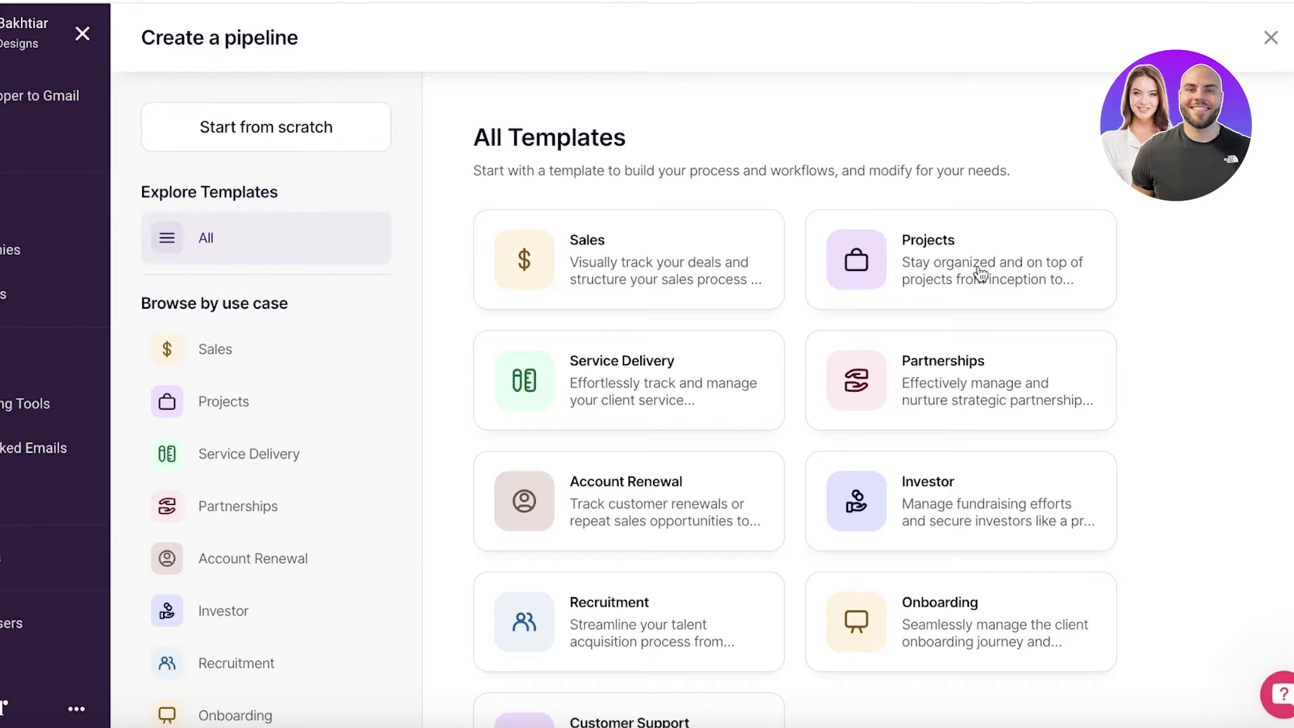
pyautogui.scroll(-1, 985, 271)
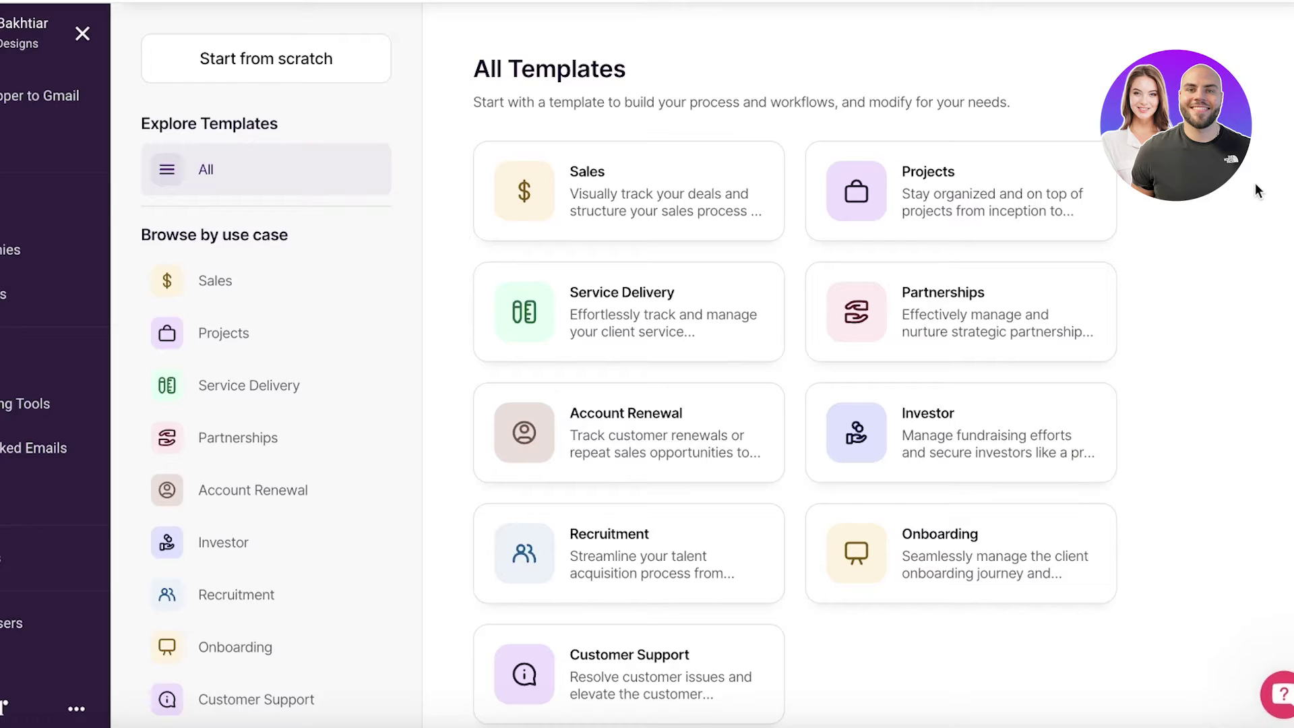
pyautogui.click(991, 314)
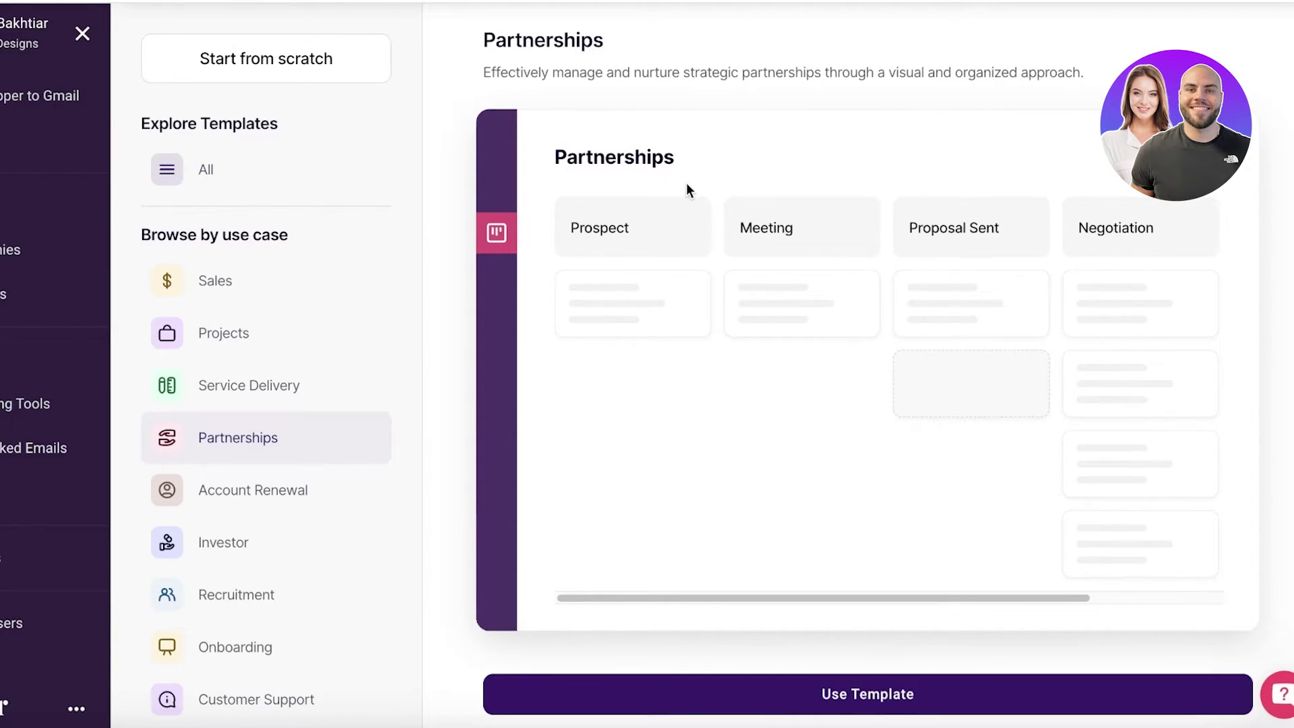
pyautogui.click(701, 692)
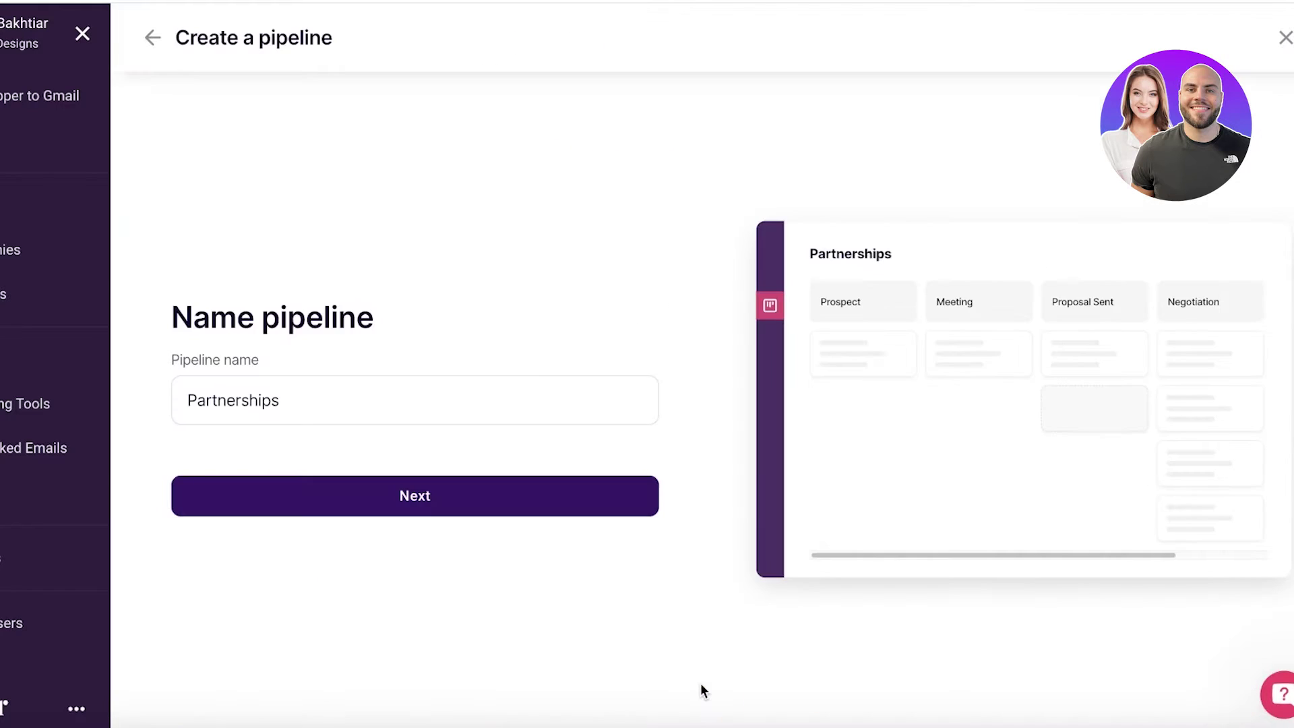
pyautogui.click(393, 490)
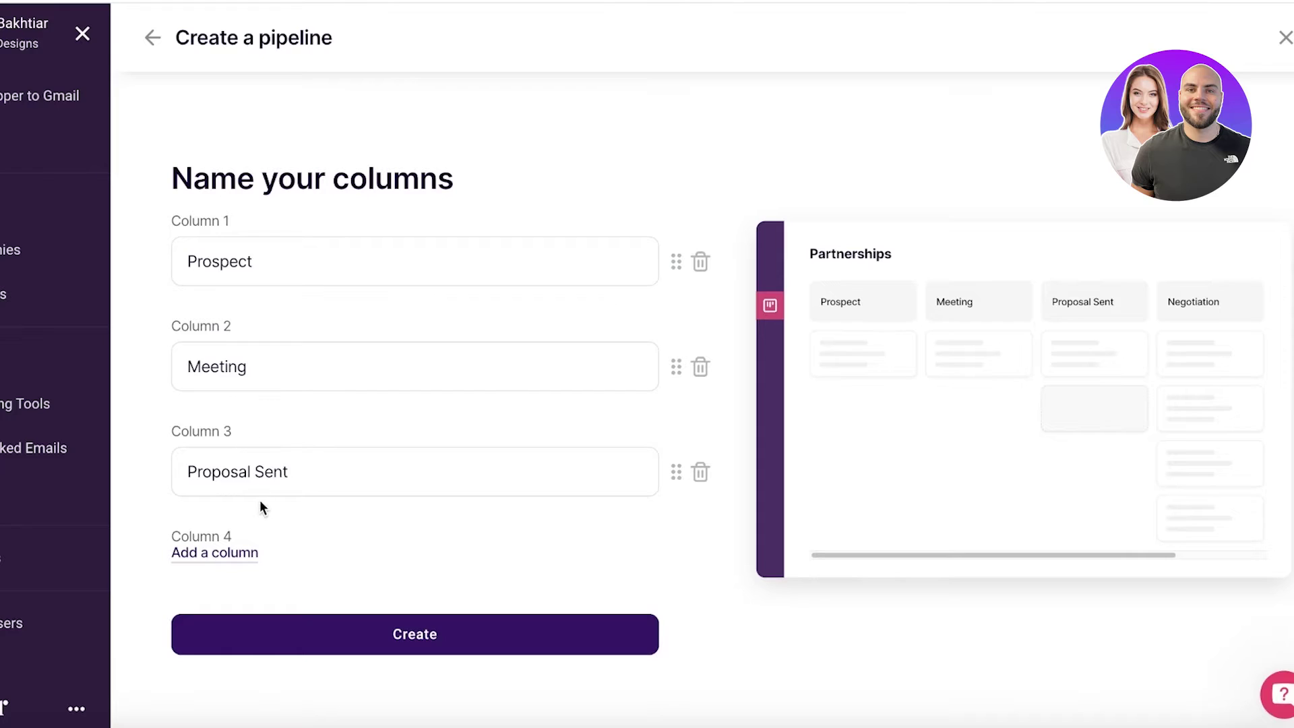
# - Add a sixth column named nurturing to the Partnerships pipeline
pyautogui.click(244, 553)
pyautogui.click(245, 553)
pyautogui.click(246, 552)
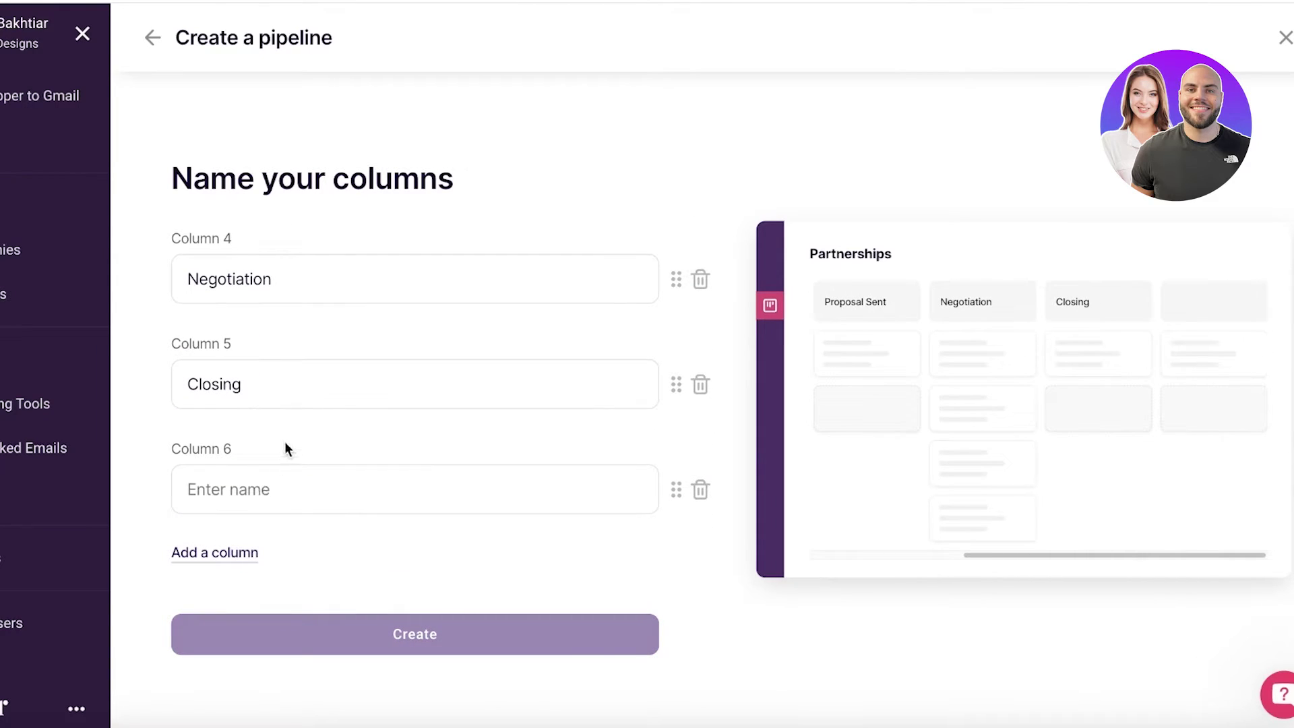
pyautogui.click(288, 482)
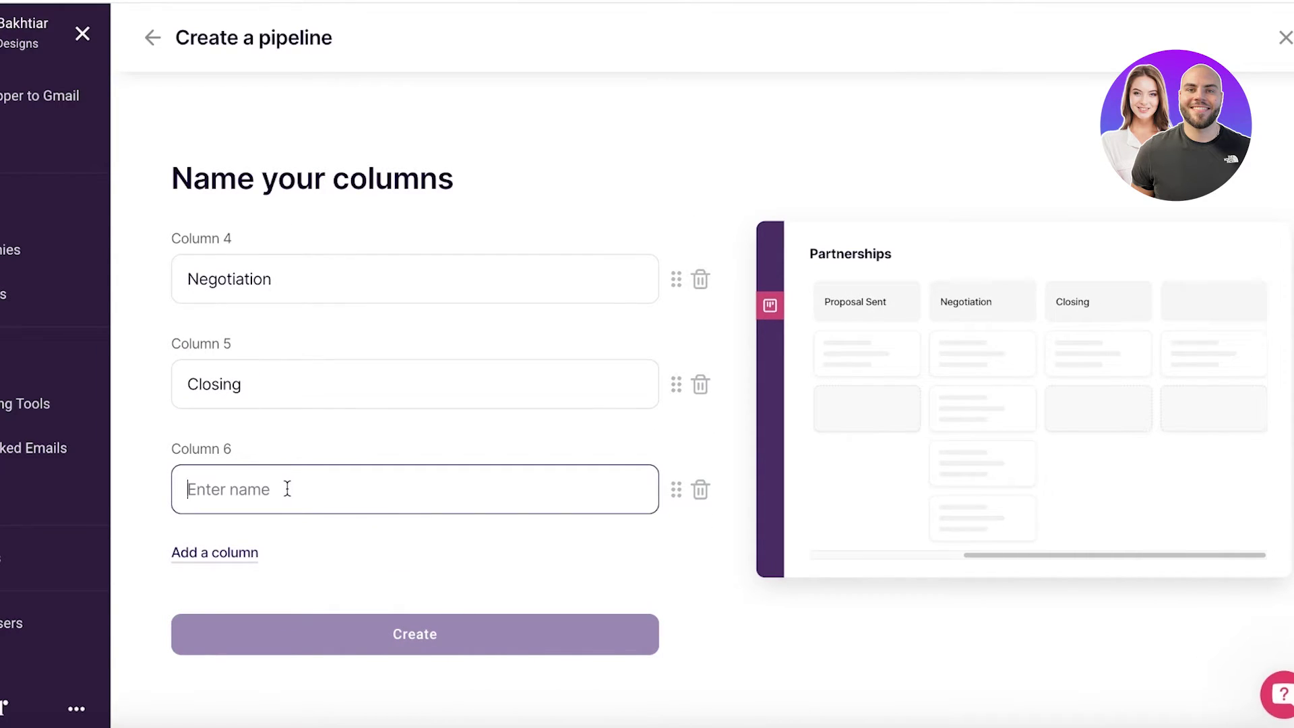
pyautogui.write('nurturinhg')
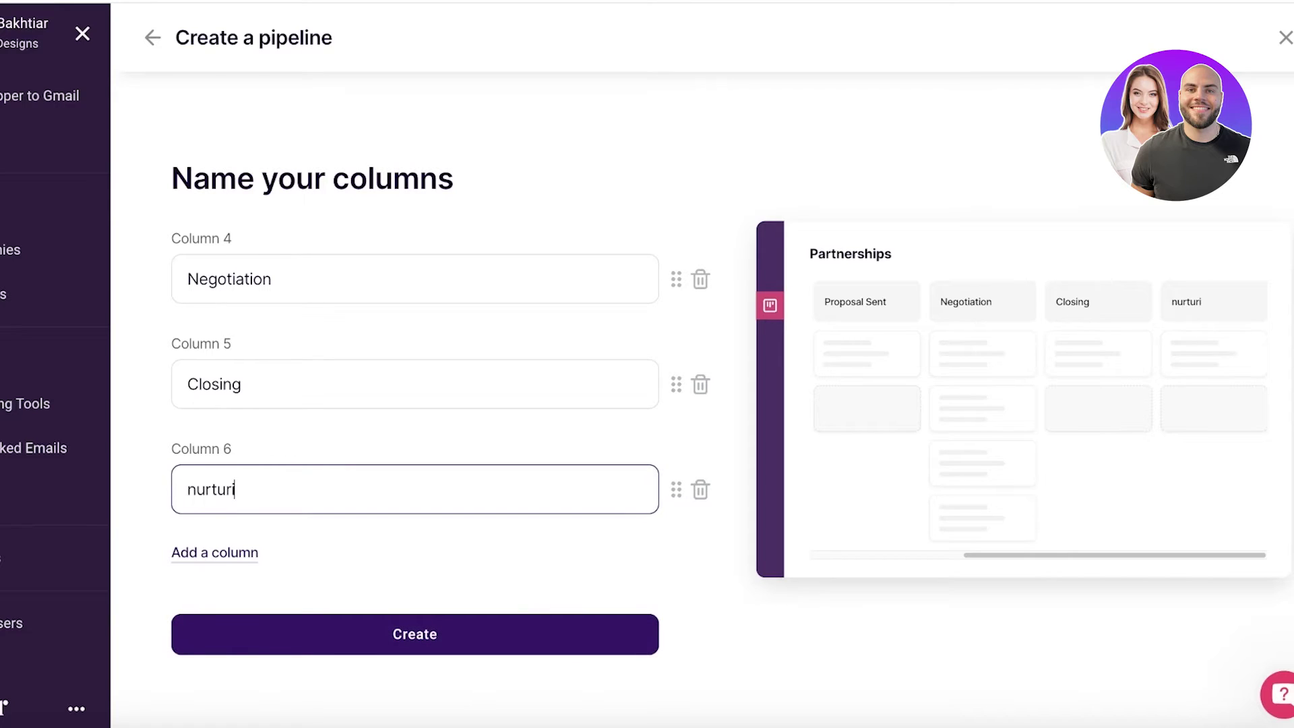
pyautogui.press('BackSpace')
pyautogui.press('BackSpace')
pyautogui.write('g')
# - Move the nurturing column between Proposal Sent and Negotiation and create the pipeline
pyautogui.click(683, 486)
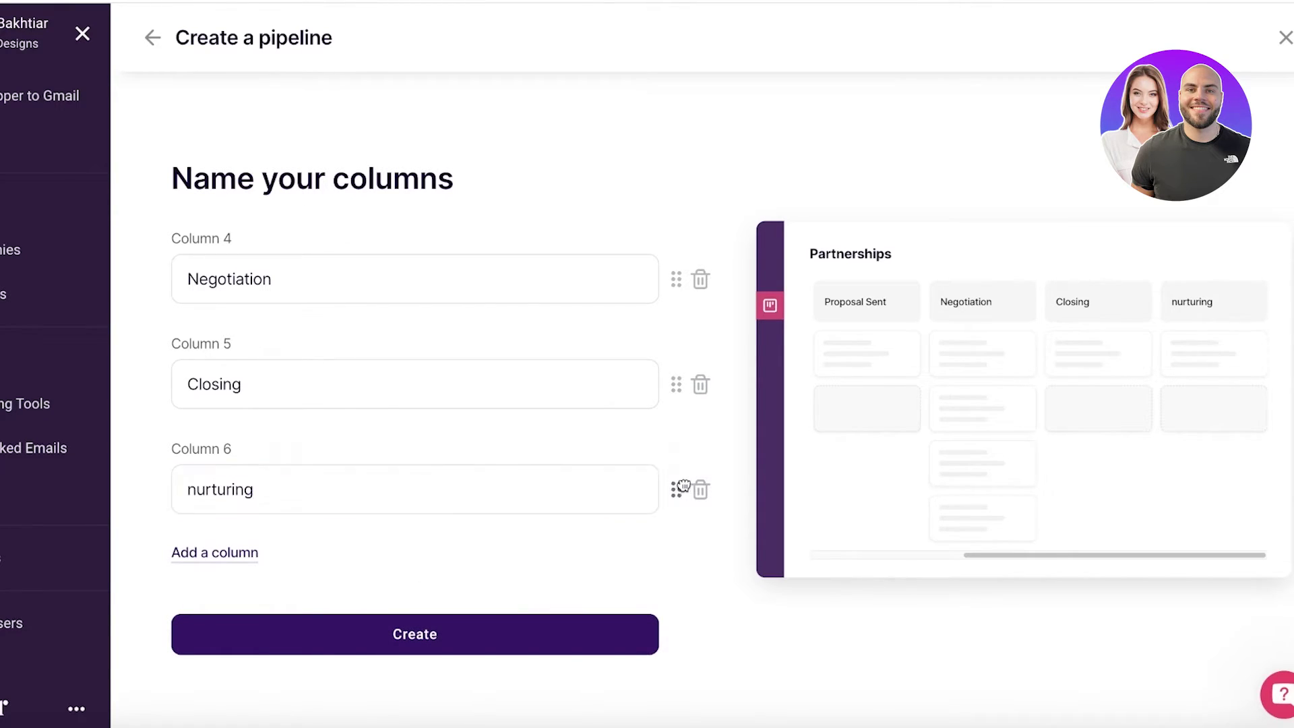
pyautogui.moveTo(683, 485); pyautogui.dragTo(627, 283)
pyautogui.scroll(5, 655, 356)
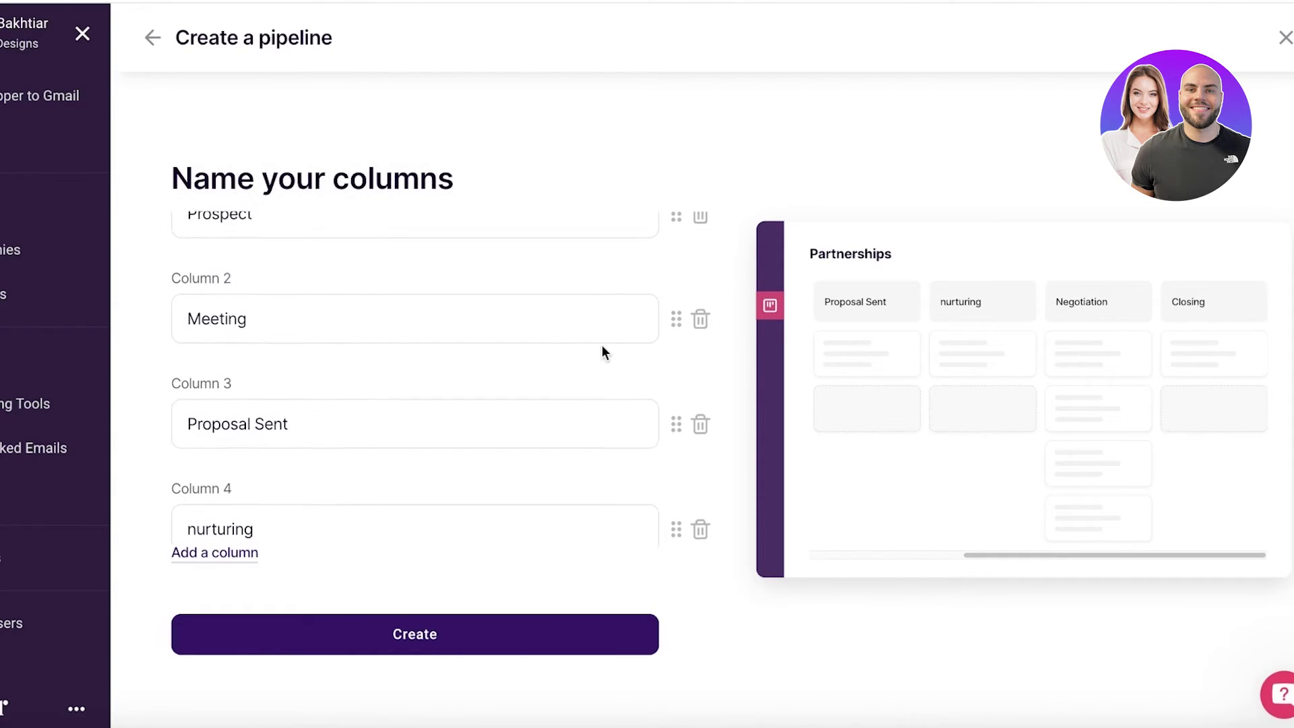
pyautogui.moveTo(676, 532)
pyautogui.mouseDown()
pyautogui.moveTo(673, 387)
pyautogui.moveTo(666, 533)
pyautogui.mouseUp()
pyautogui.scroll(-2, 434, 411)
pyautogui.scroll(-2, 430, 411)
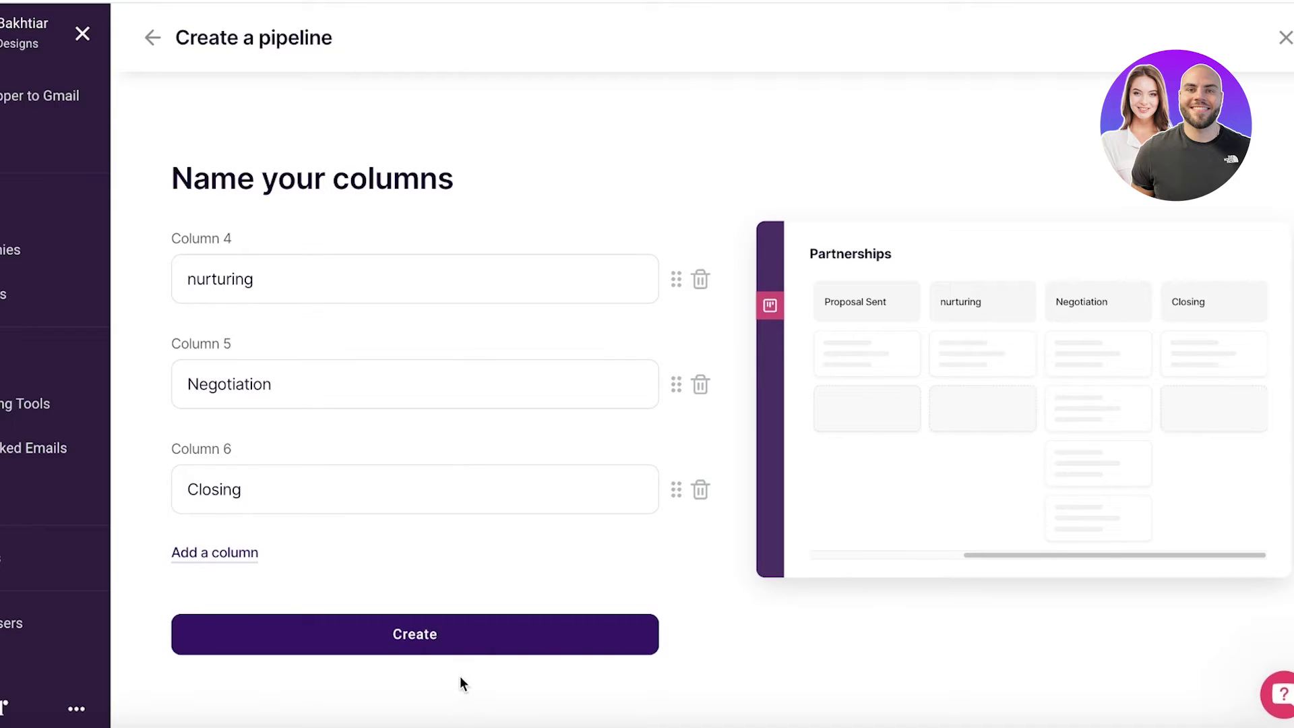
pyautogui.click(497, 642)
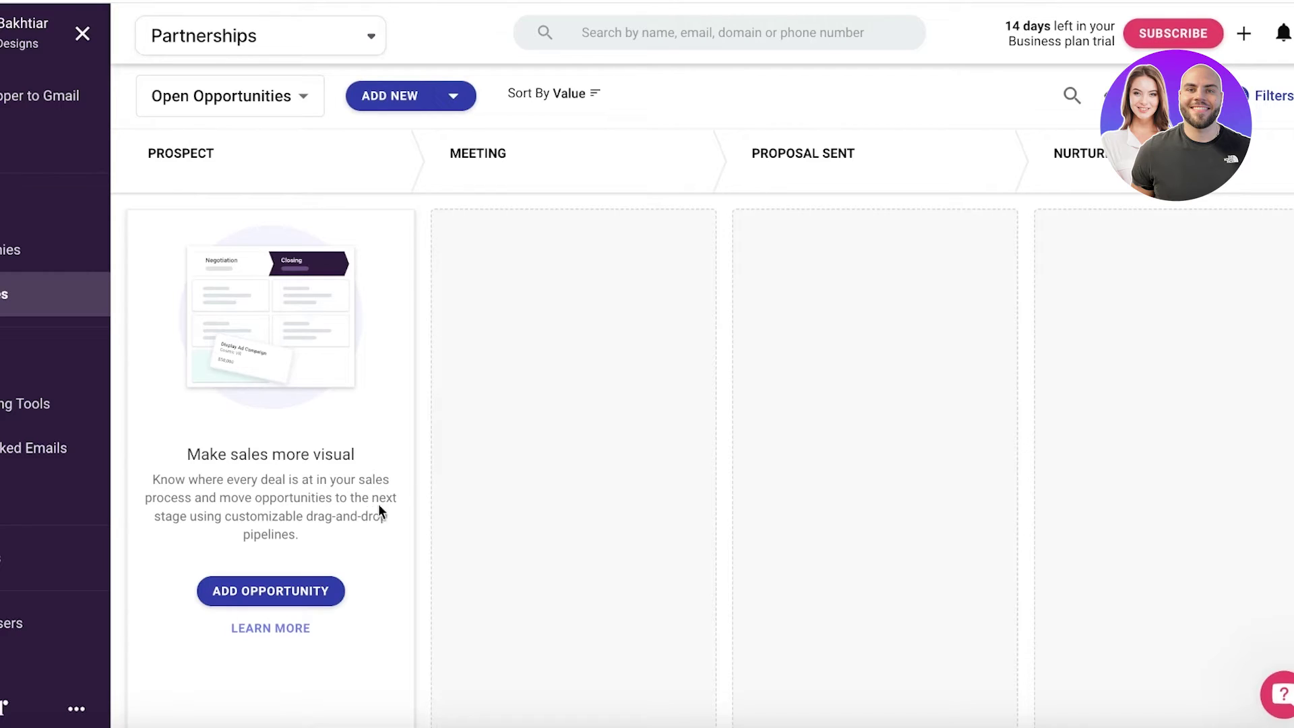
# - Start a new opportunity named Container Supplier in the Partnerships pipeline
pyautogui.click(307, 585)
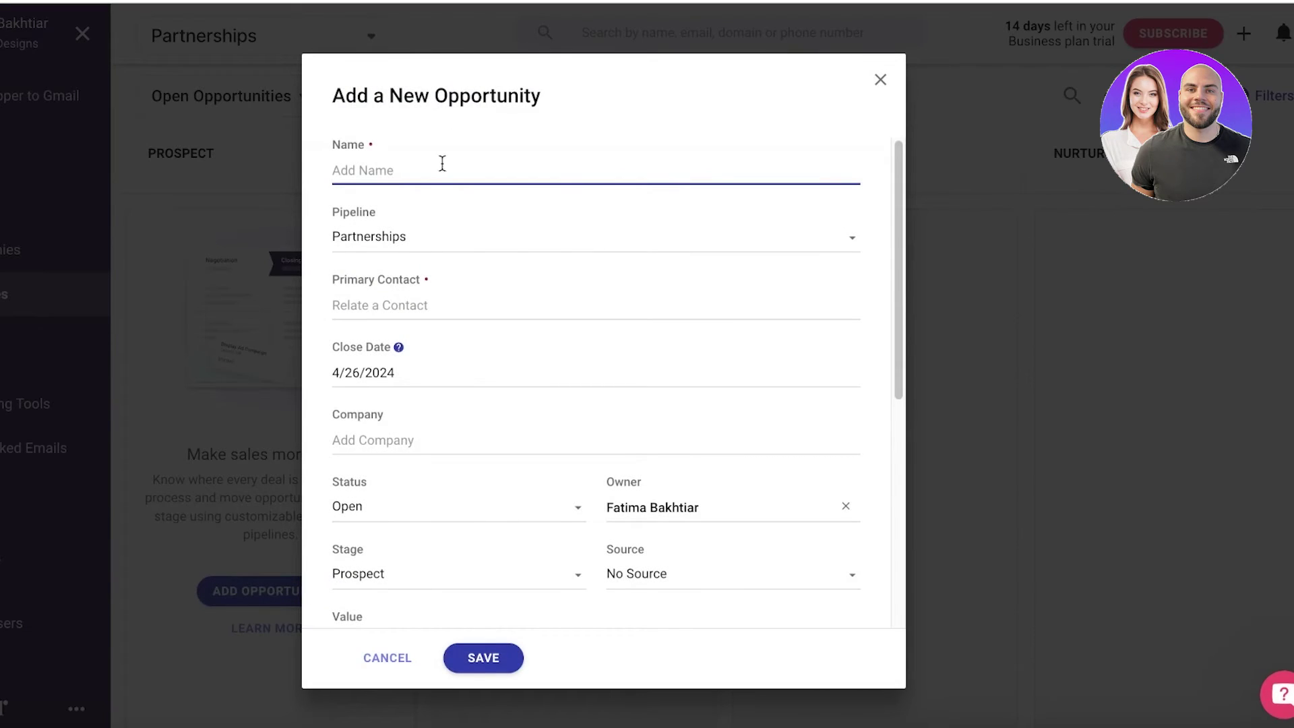
pyautogui.write('6')
pyautogui.press('BackSpace')
pyautogui.write('d')
pyautogui.press('BackSpace')
pyautogui.write('Container Supplier')
pyautogui.click(463, 244)
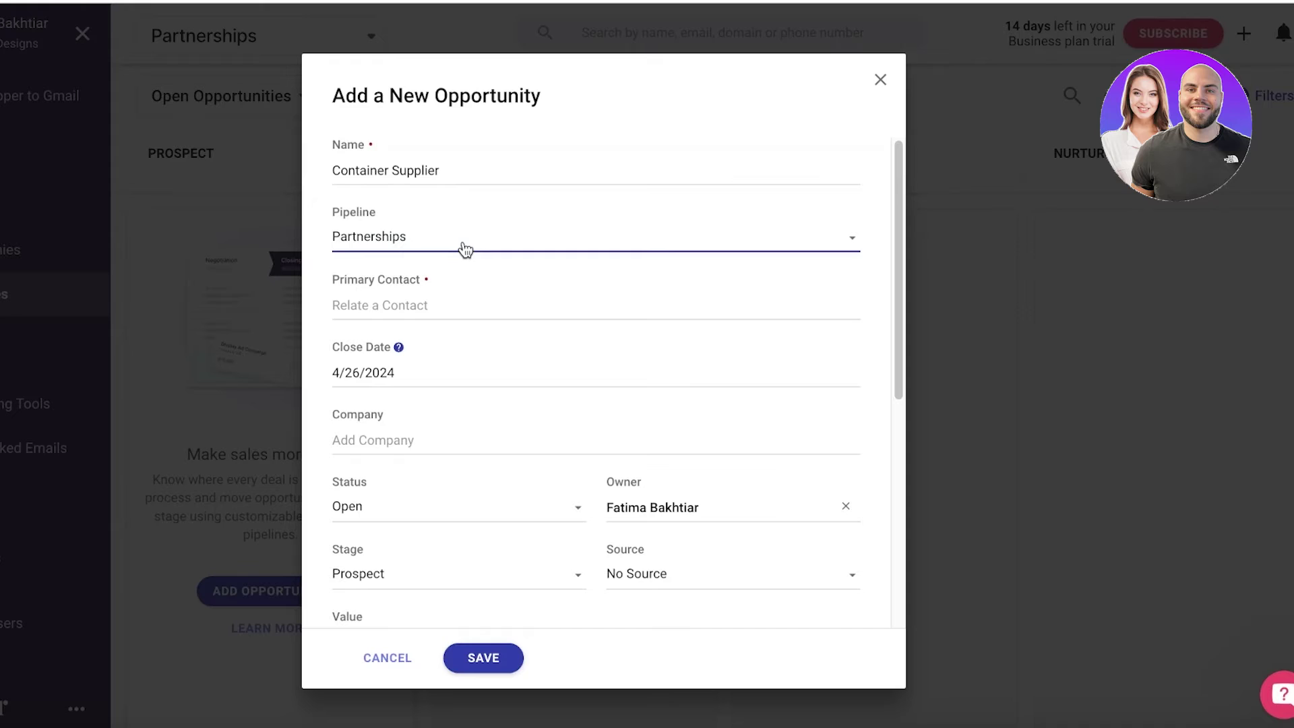
# - Set Wrike Insights as the opportunity's primary contact
pyautogui.click(456, 311)
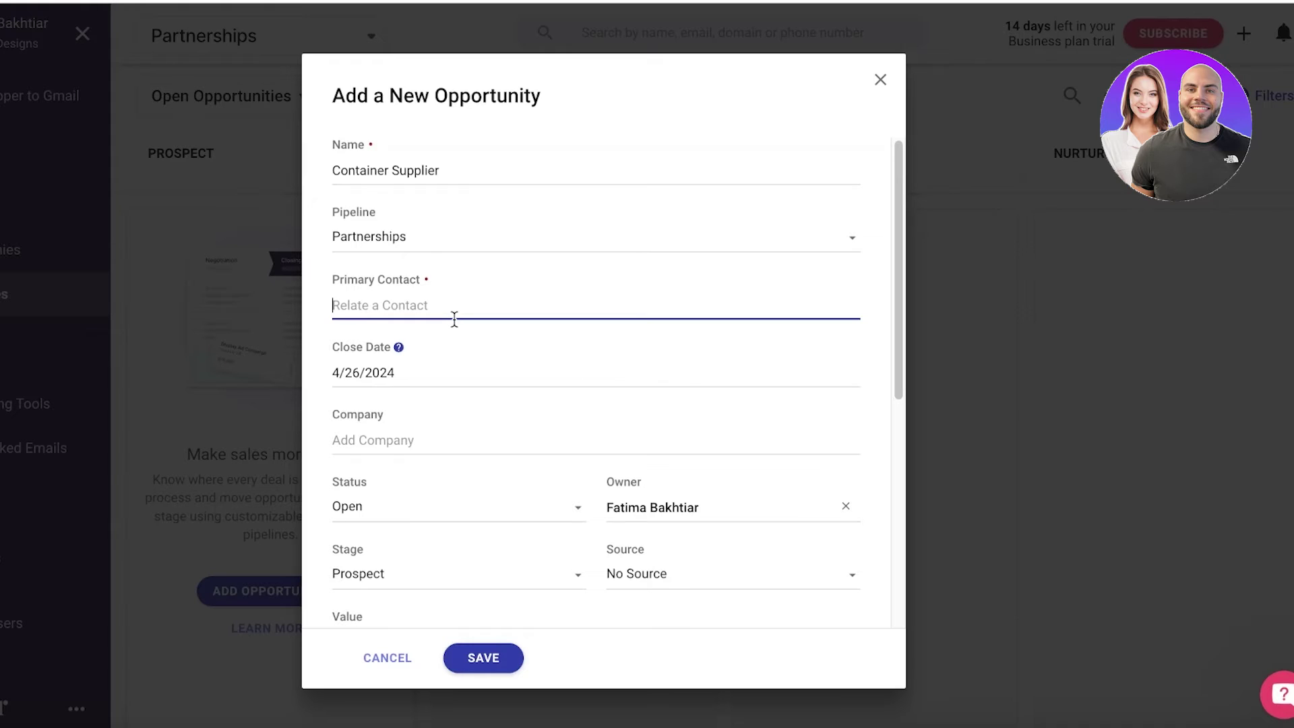
pyautogui.write('o')
pyautogui.press('BackSpace')
pyautogui.write('o')
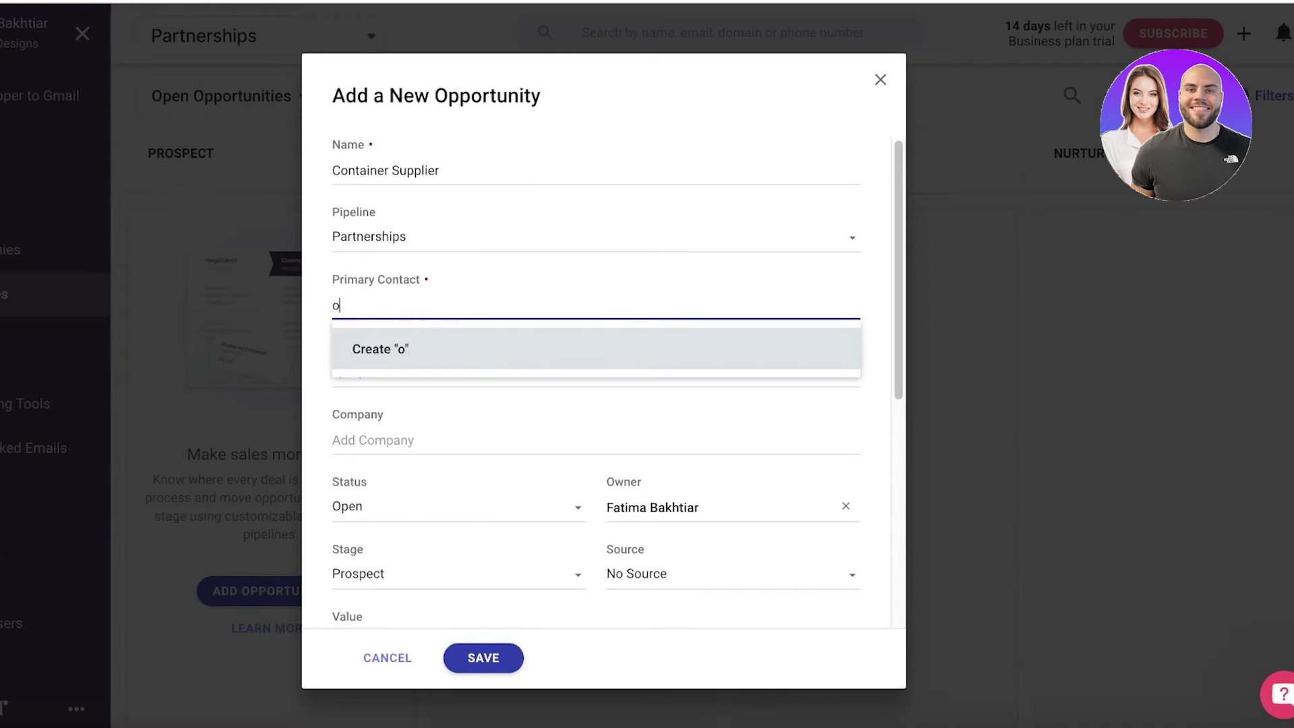
pyautogui.click(466, 378)
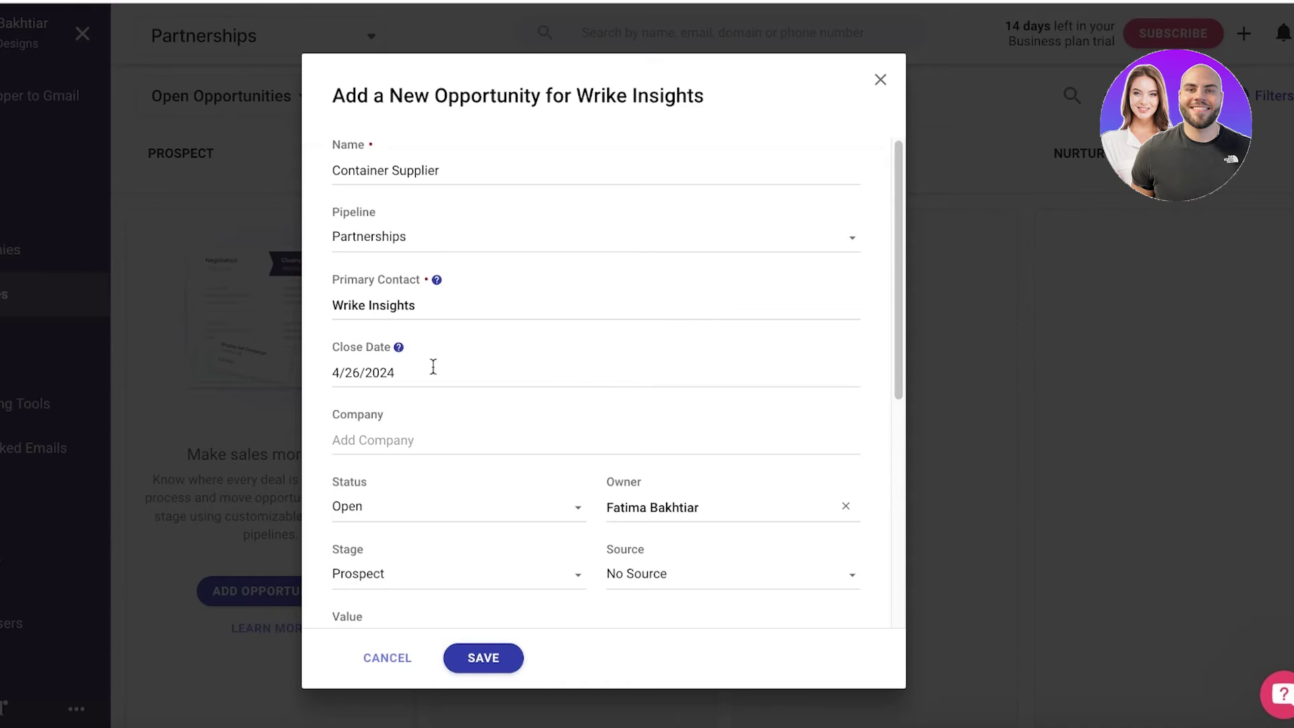
pyautogui.click(375, 370)
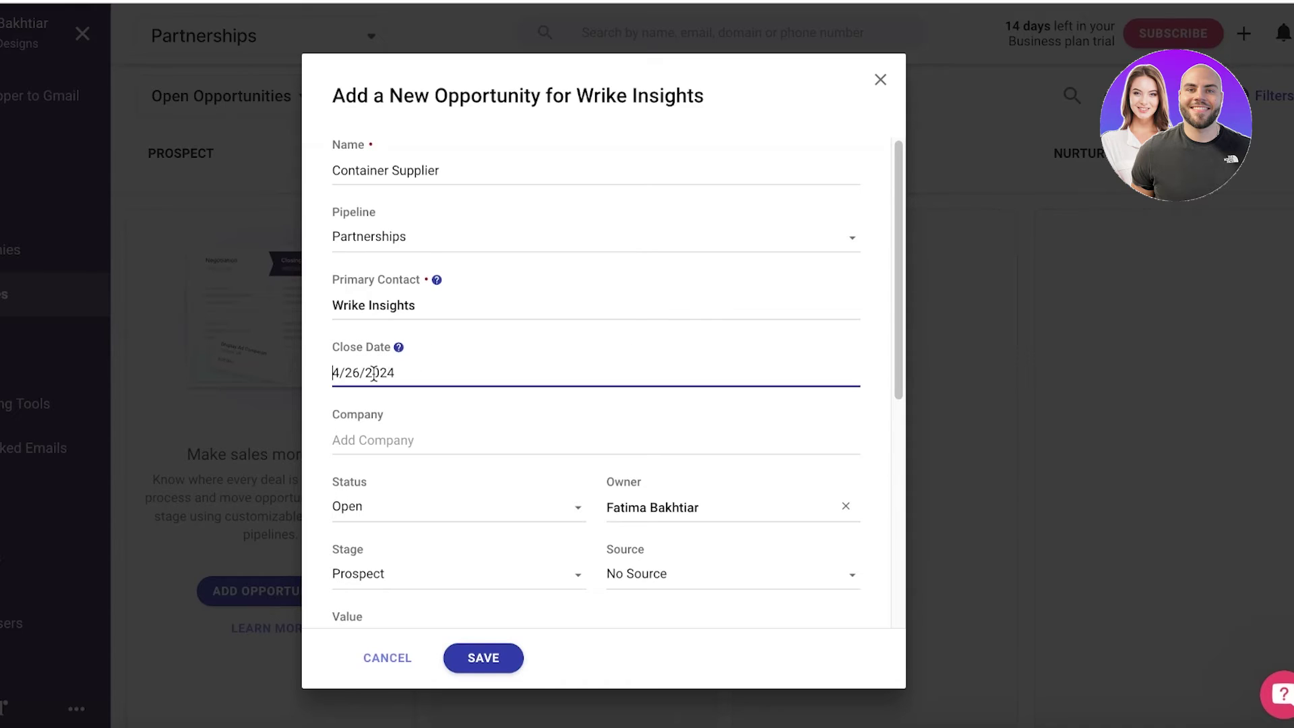
pyautogui.click(395, 445)
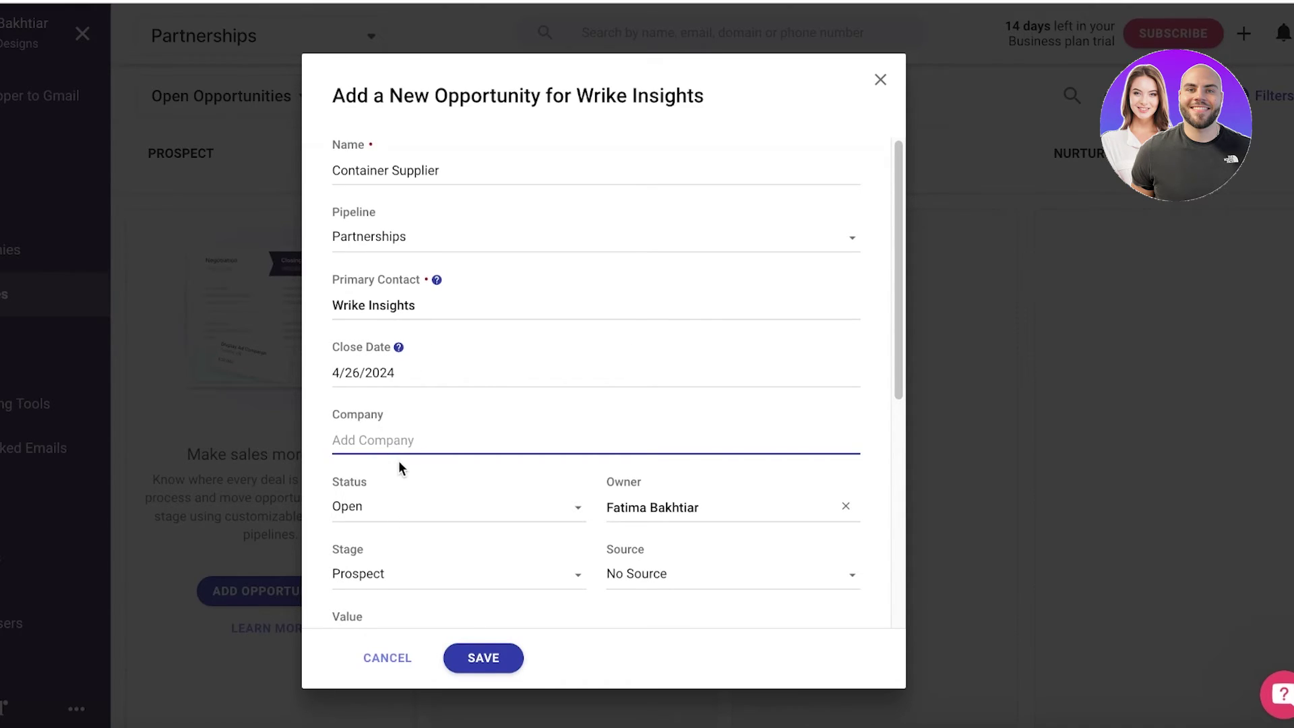
# - Set the opportunity's source to Cold Call and its stage to Meeting
pyautogui.scroll(-4, 399, 445)
pyautogui.scroll(1, 429, 295)
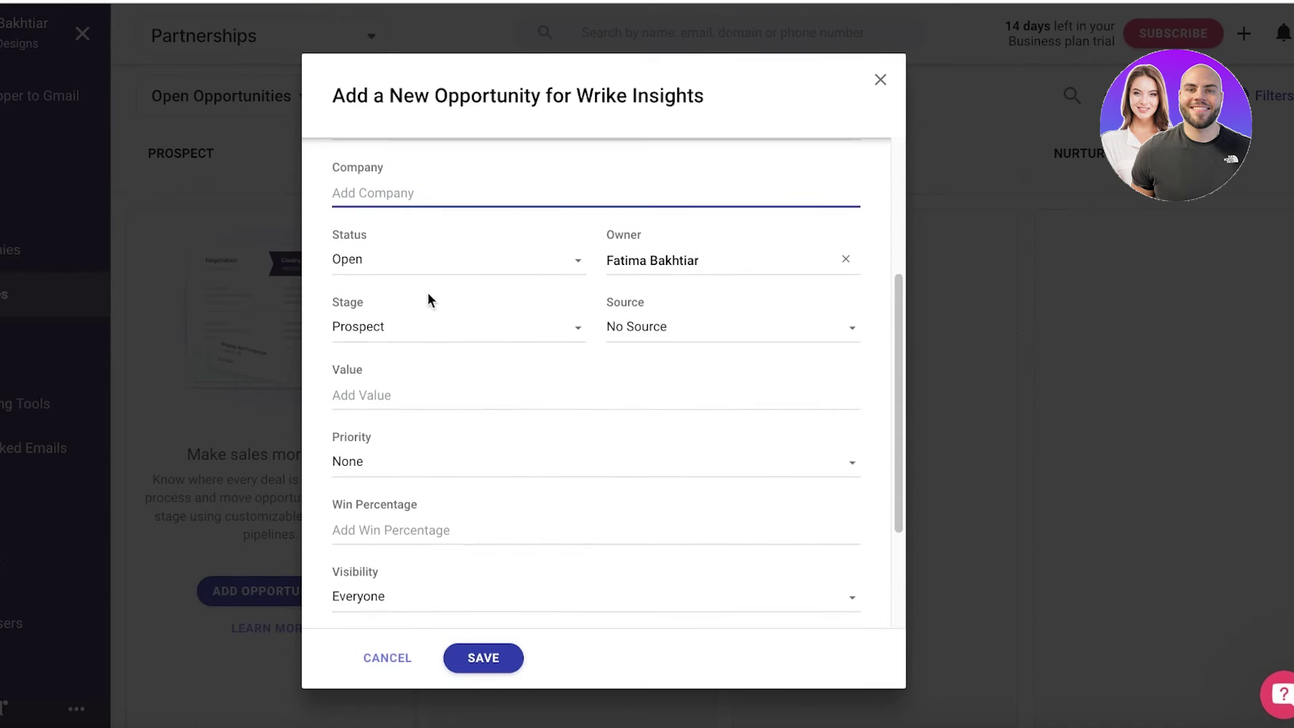
pyautogui.click(442, 258)
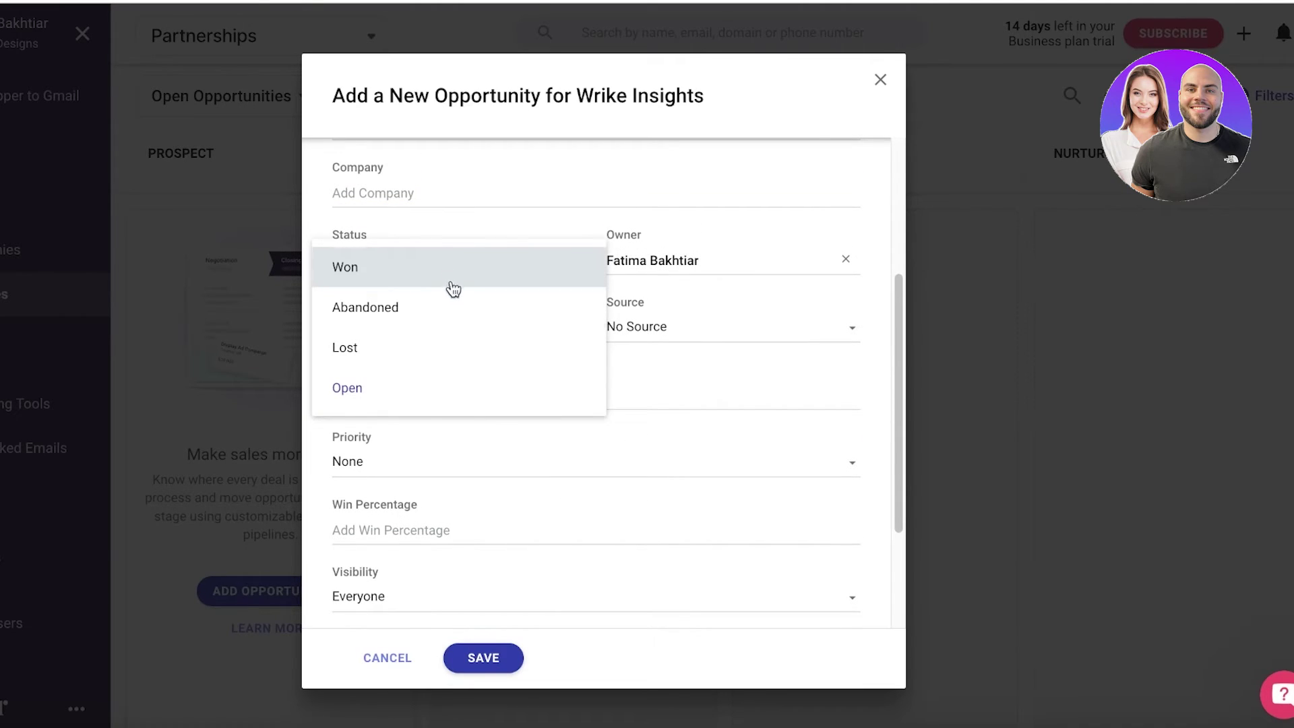
pyautogui.click(490, 426)
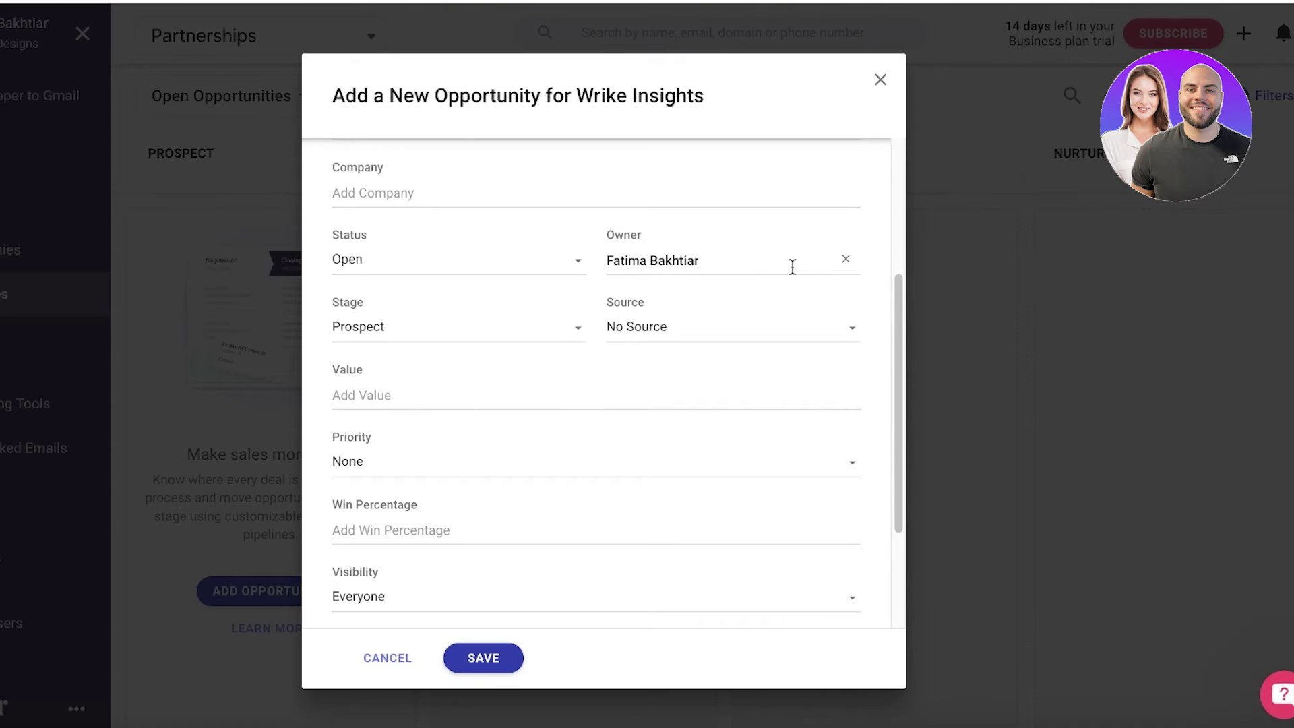
pyautogui.click(647, 327)
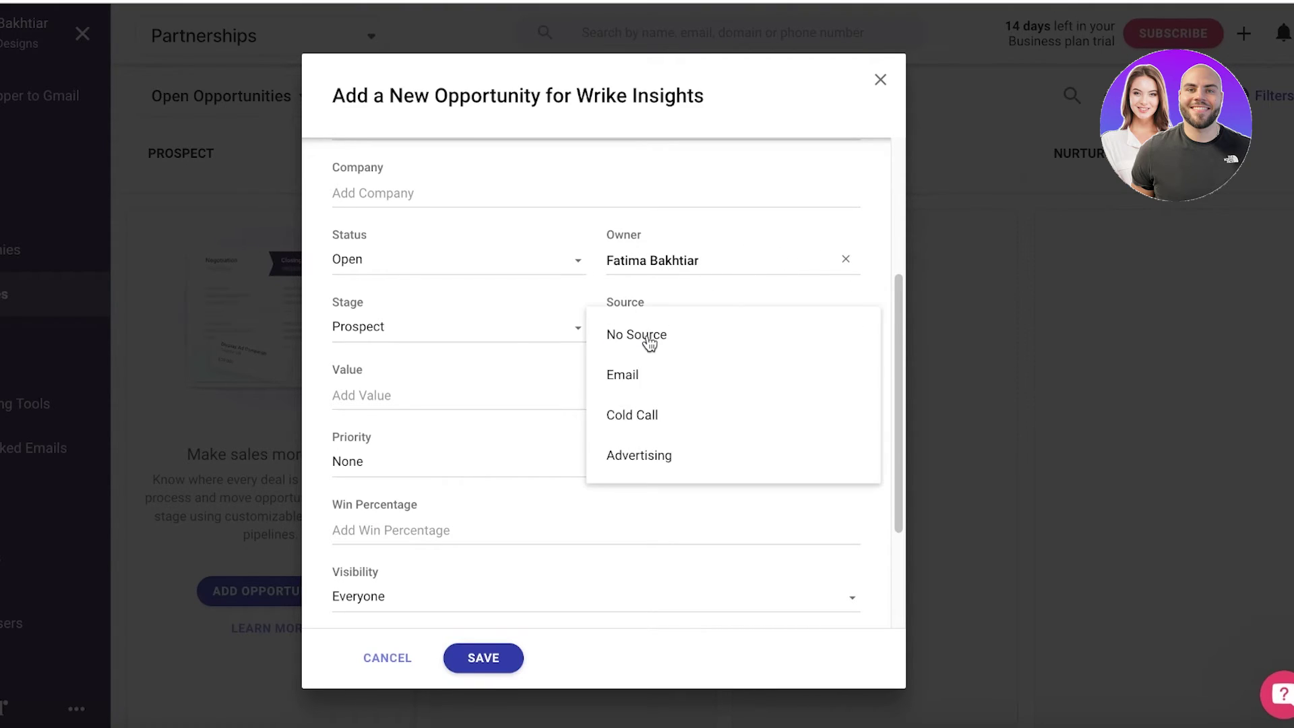
pyautogui.click(646, 416)
pyautogui.click(504, 323)
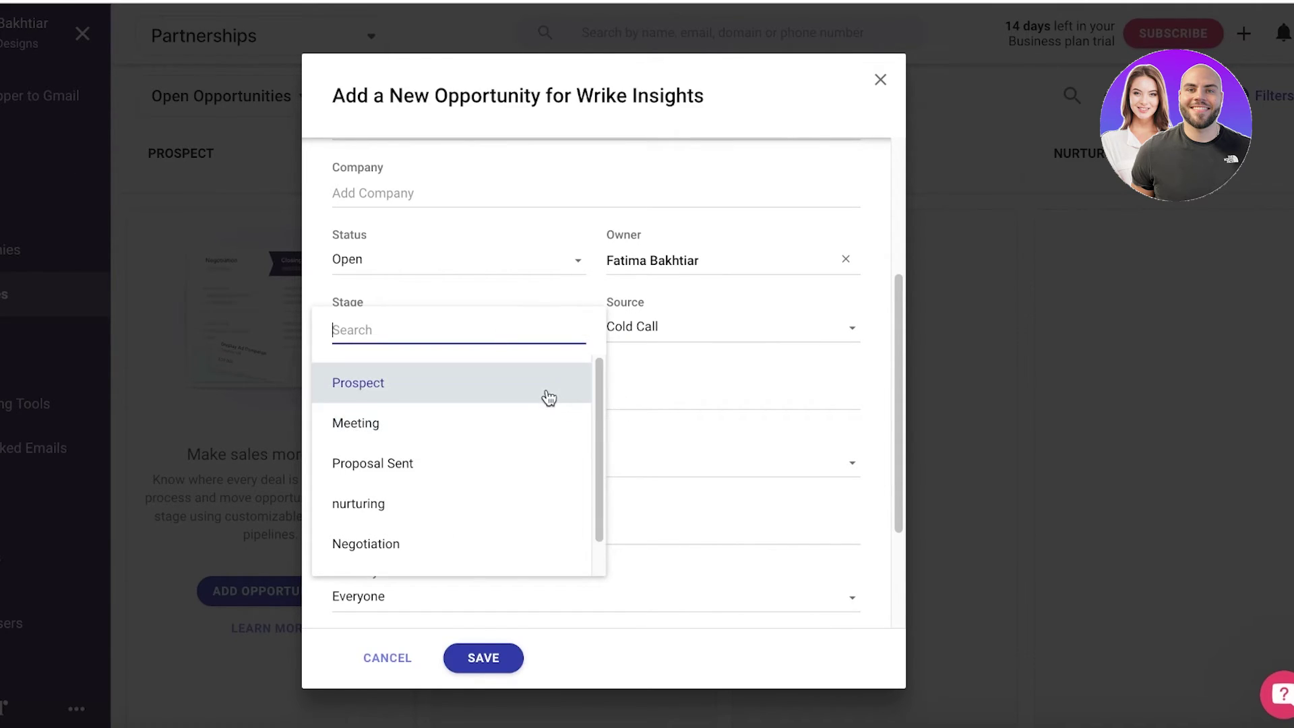
pyautogui.click(512, 419)
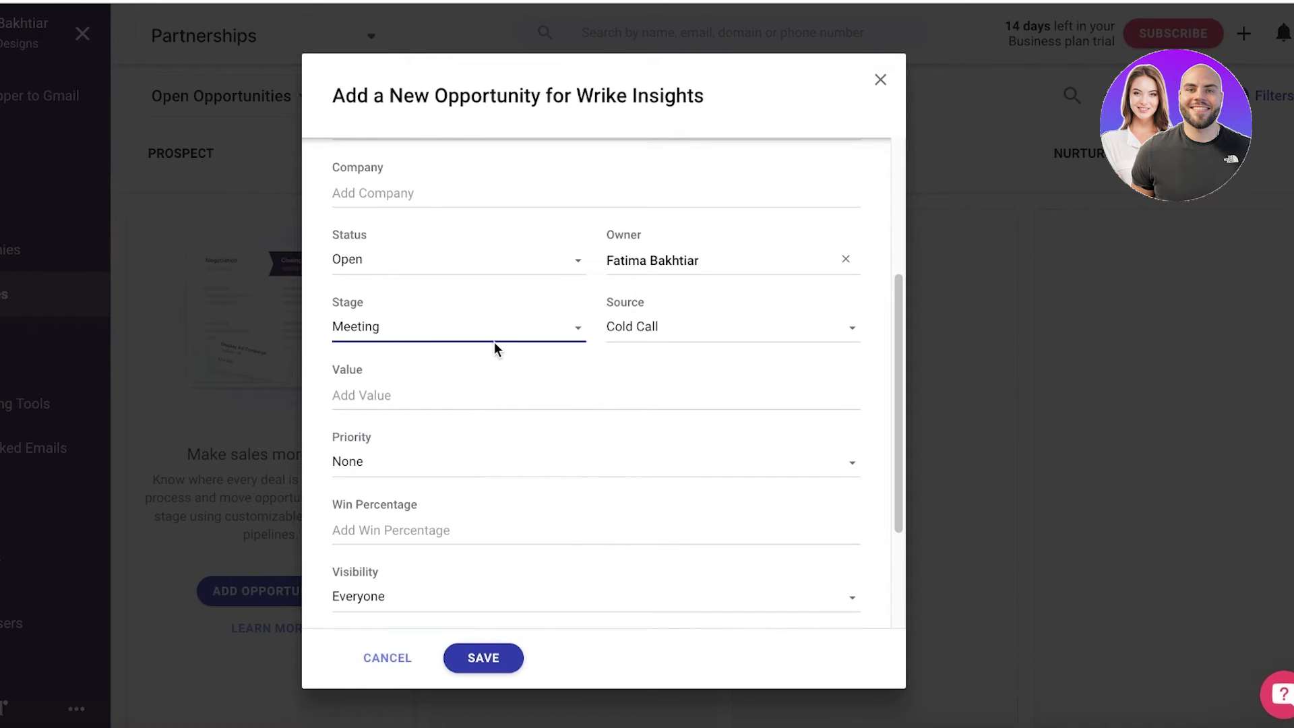
# - Set the opportunity's value to $9,000
pyautogui.click(506, 393)
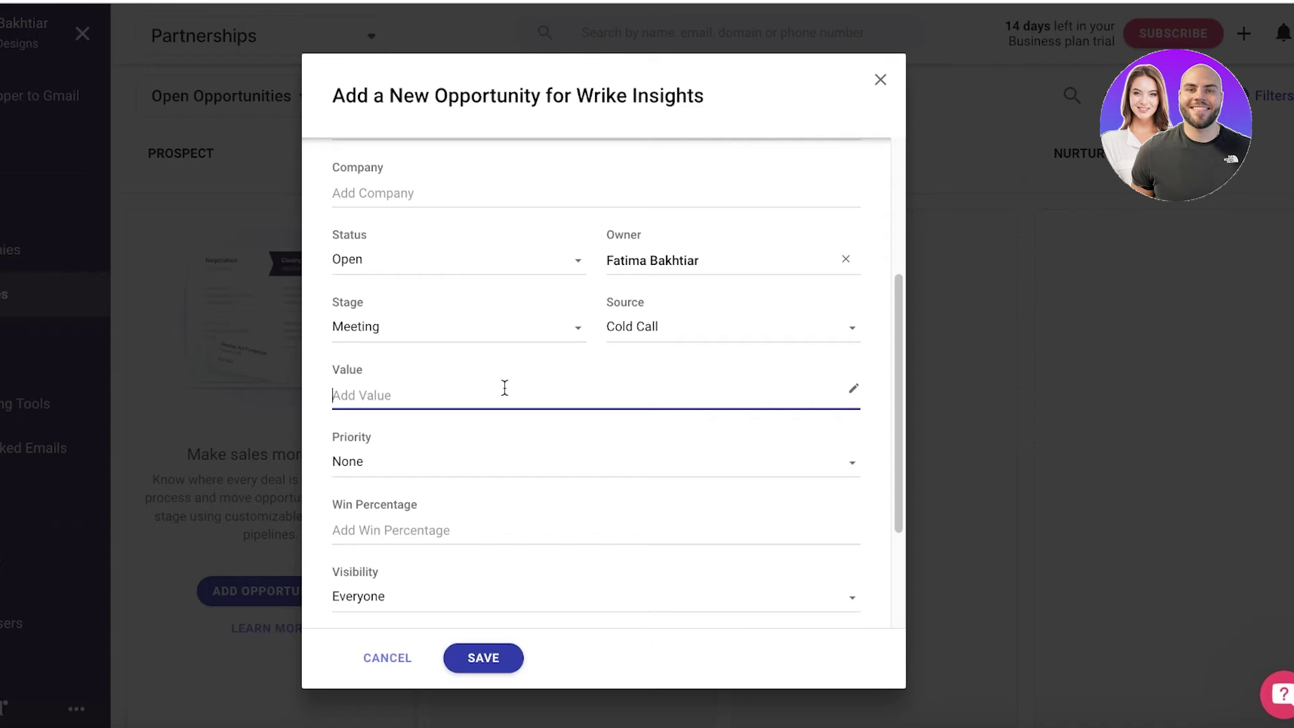
pyautogui.write('9000')
pyautogui.click(512, 430)
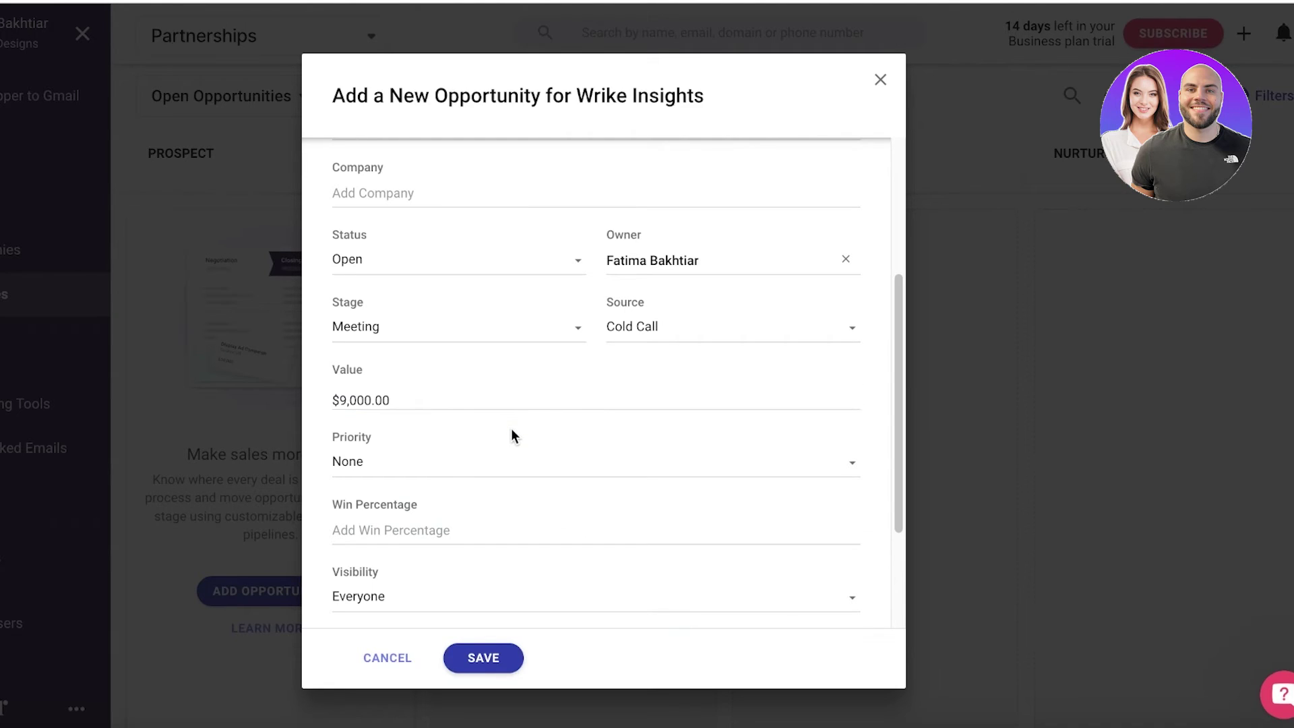
# - Give the opportunity Medium priority and a win percentage of 30%
pyautogui.click(503, 470)
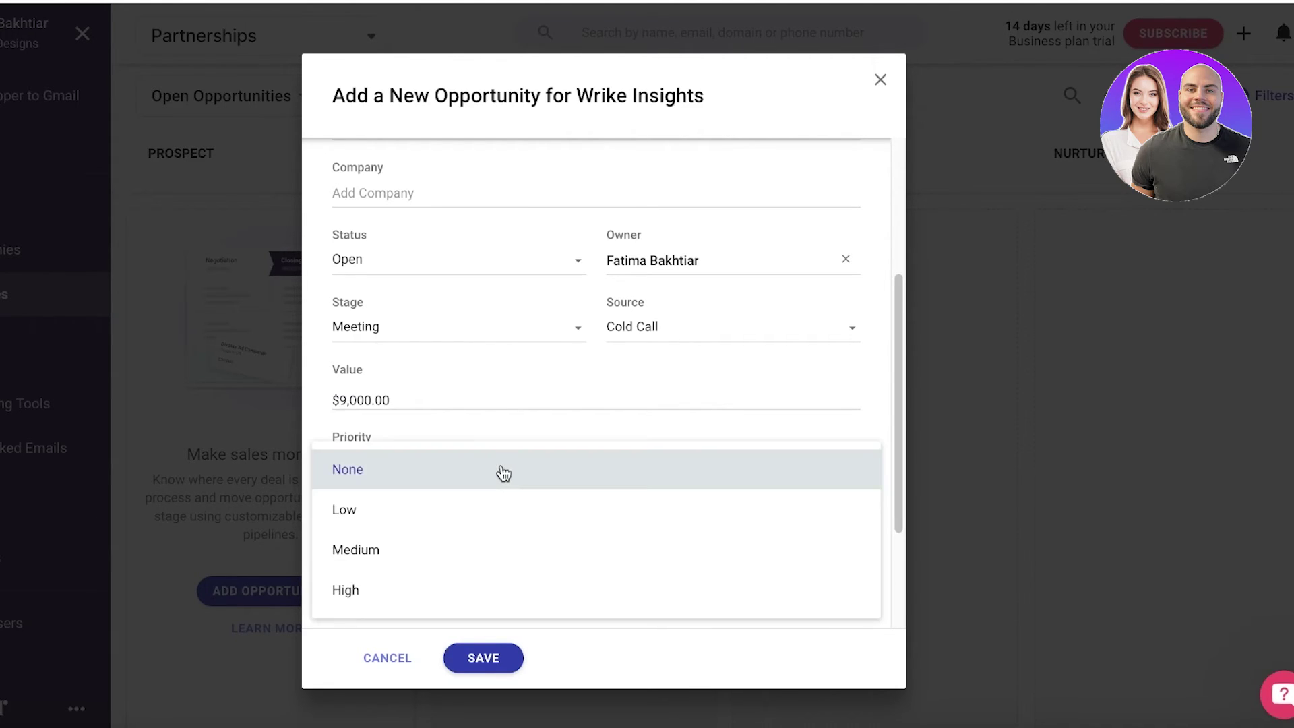
pyautogui.click(418, 540)
pyautogui.click(414, 529)
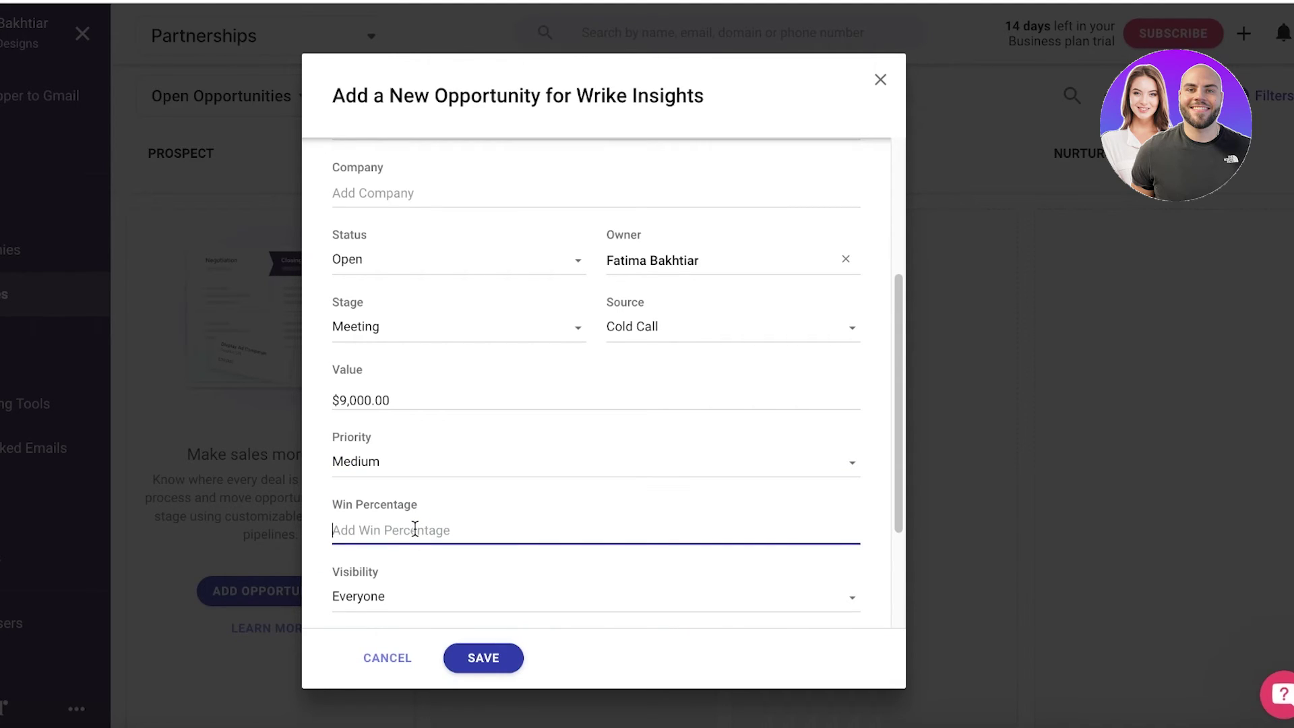
pyautogui.write('30')
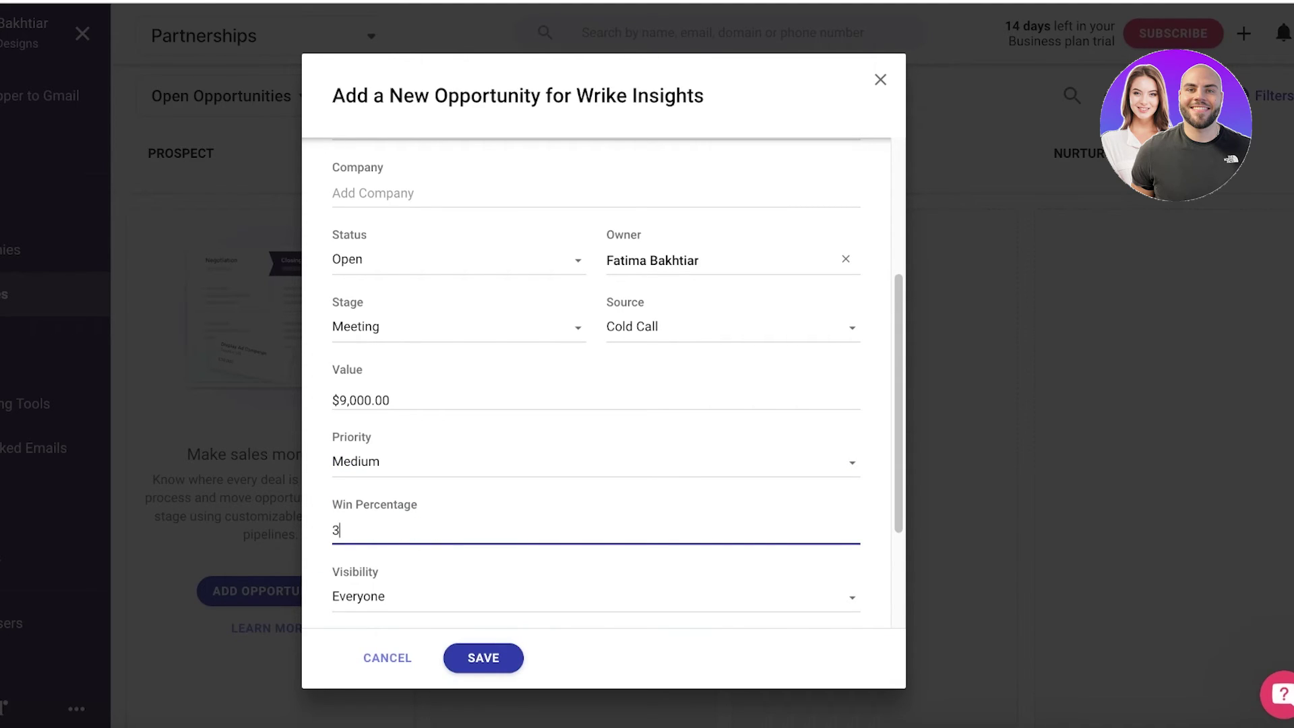
pyautogui.click(496, 482)
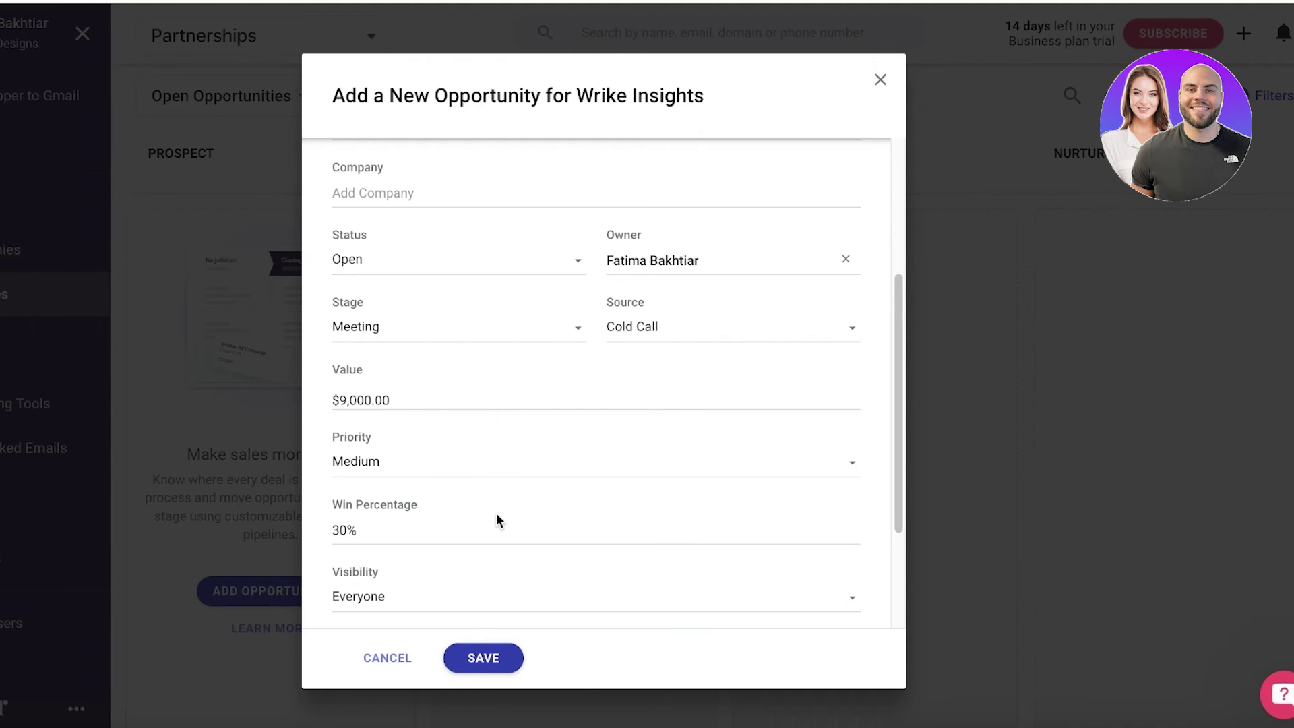
# - Try Teams as the opportunity's visibility and switch it back to Everyone
pyautogui.scroll(-3, 491, 524)
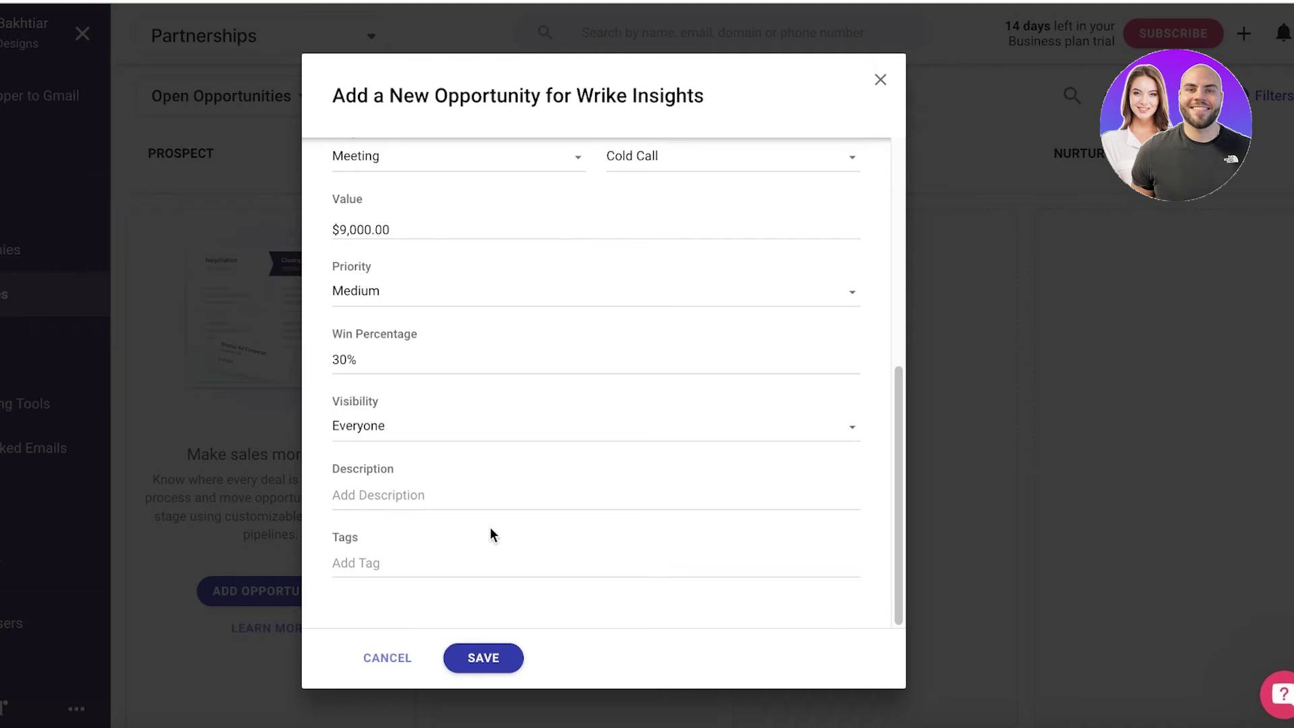
pyautogui.click(454, 432)
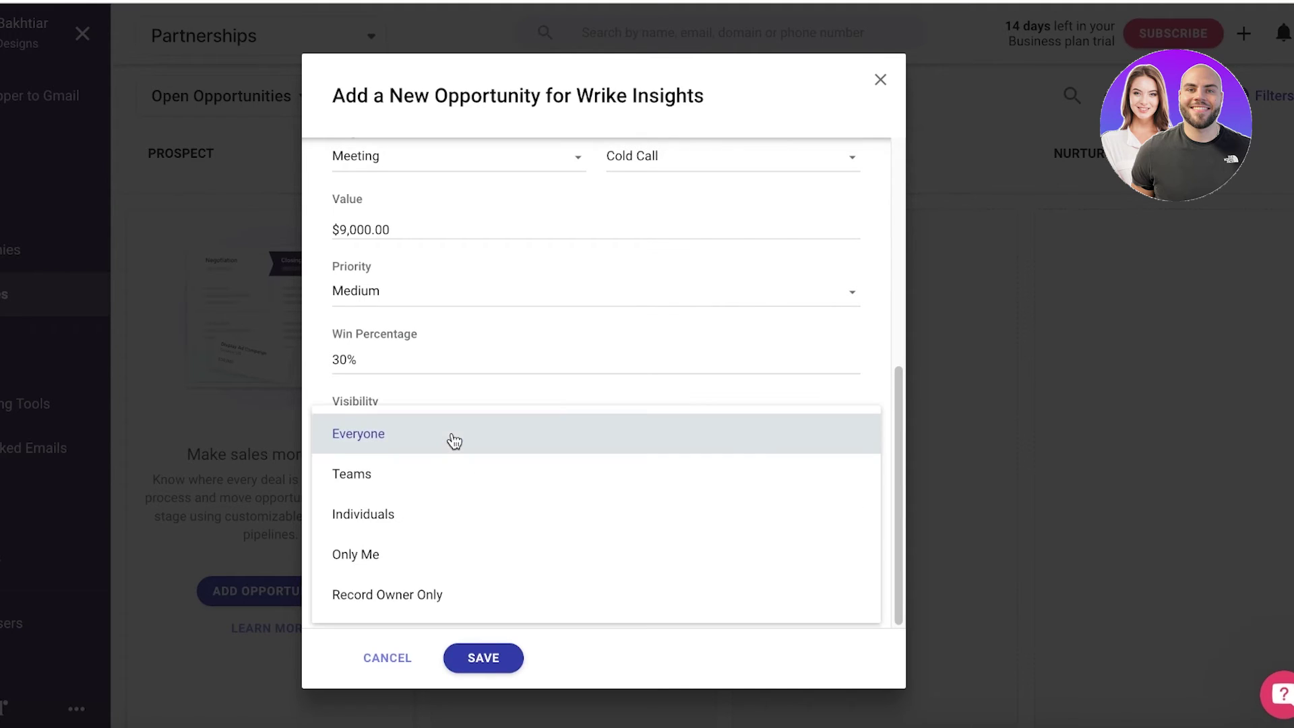
pyautogui.click(454, 439)
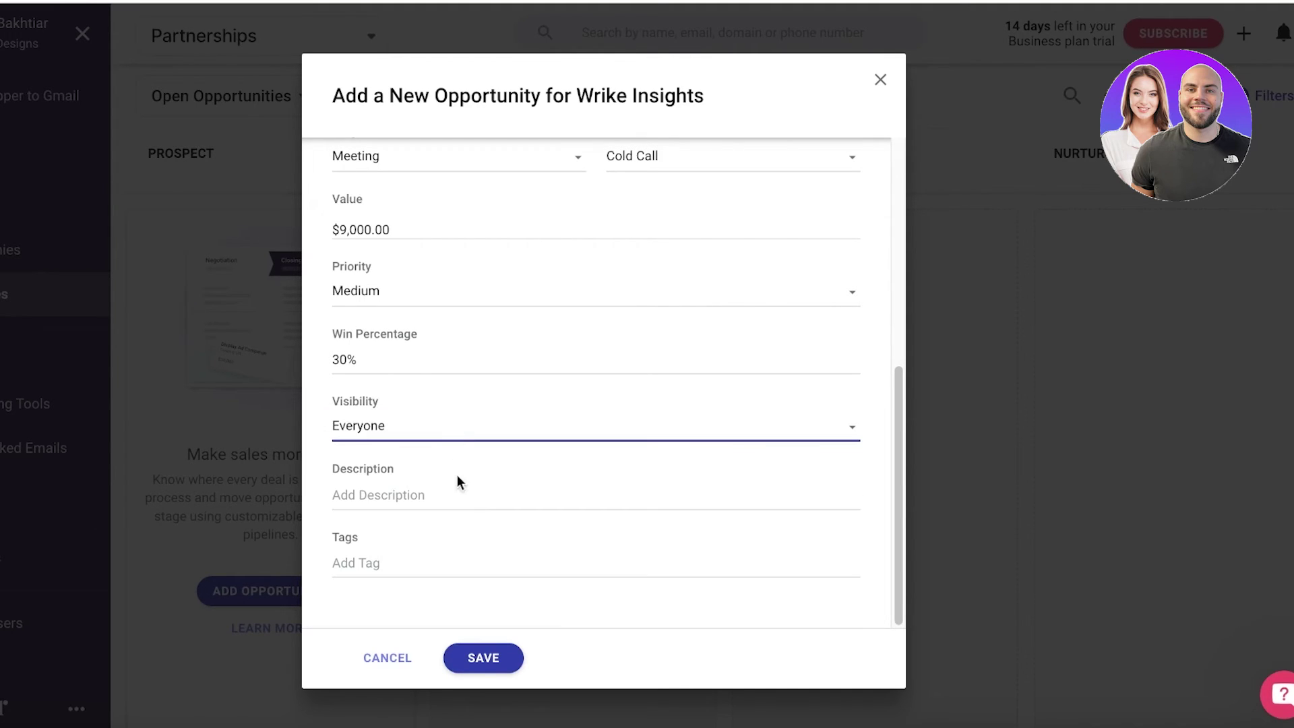
pyautogui.click(452, 432)
pyautogui.click(447, 475)
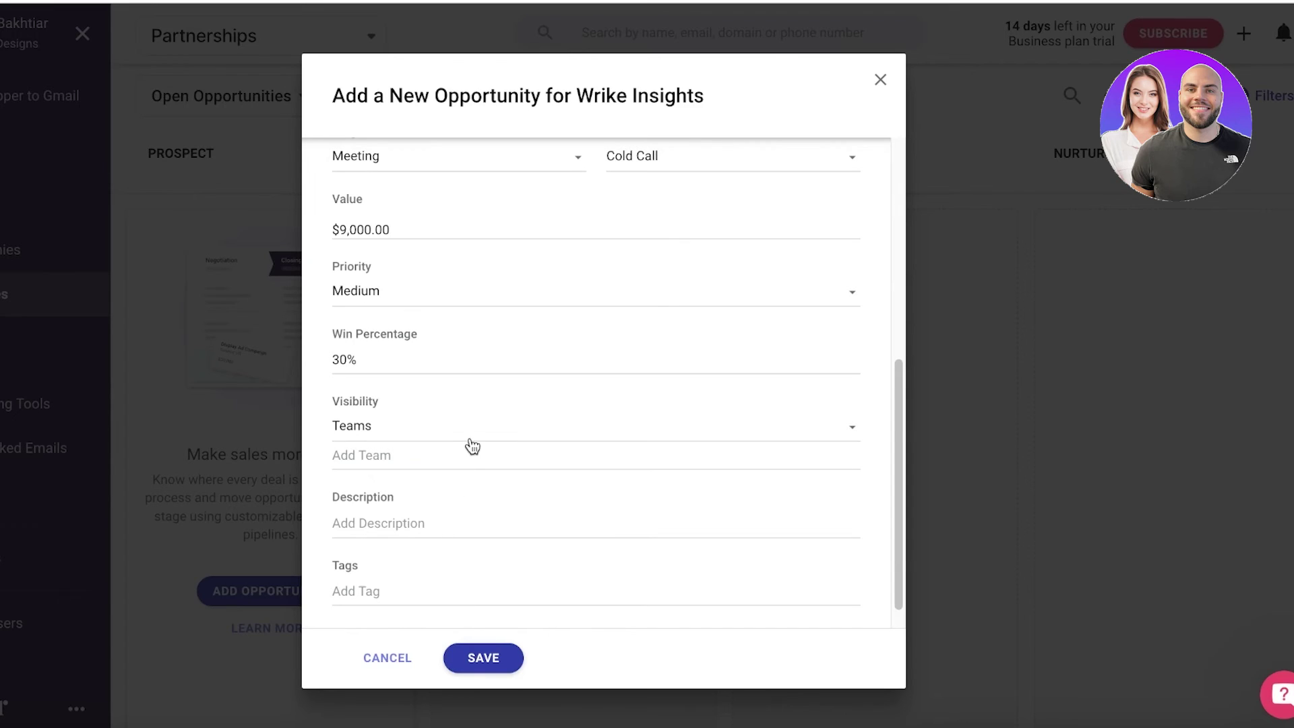
pyautogui.click(471, 439)
pyautogui.click(474, 432)
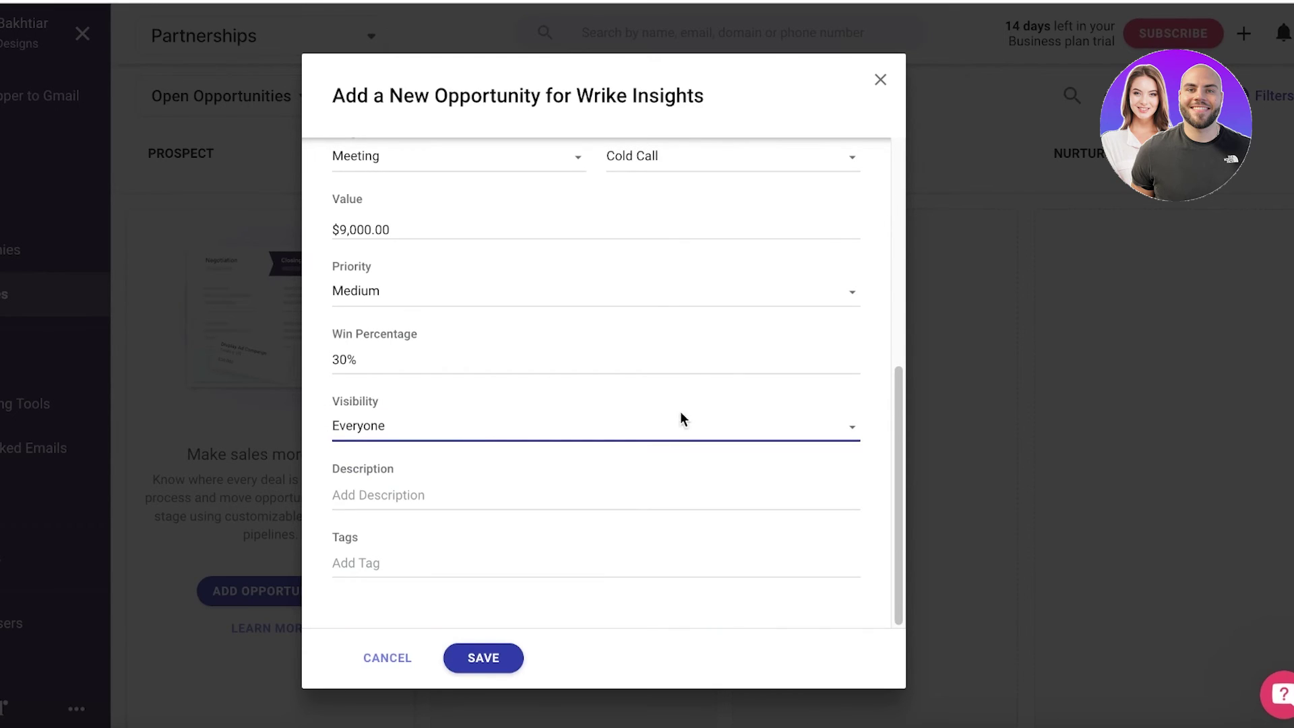
# - Save the Container Supplier opportunity, dismissing the walkthrough and closing the record's details
pyautogui.click(413, 495)
pyautogui.click(471, 660)
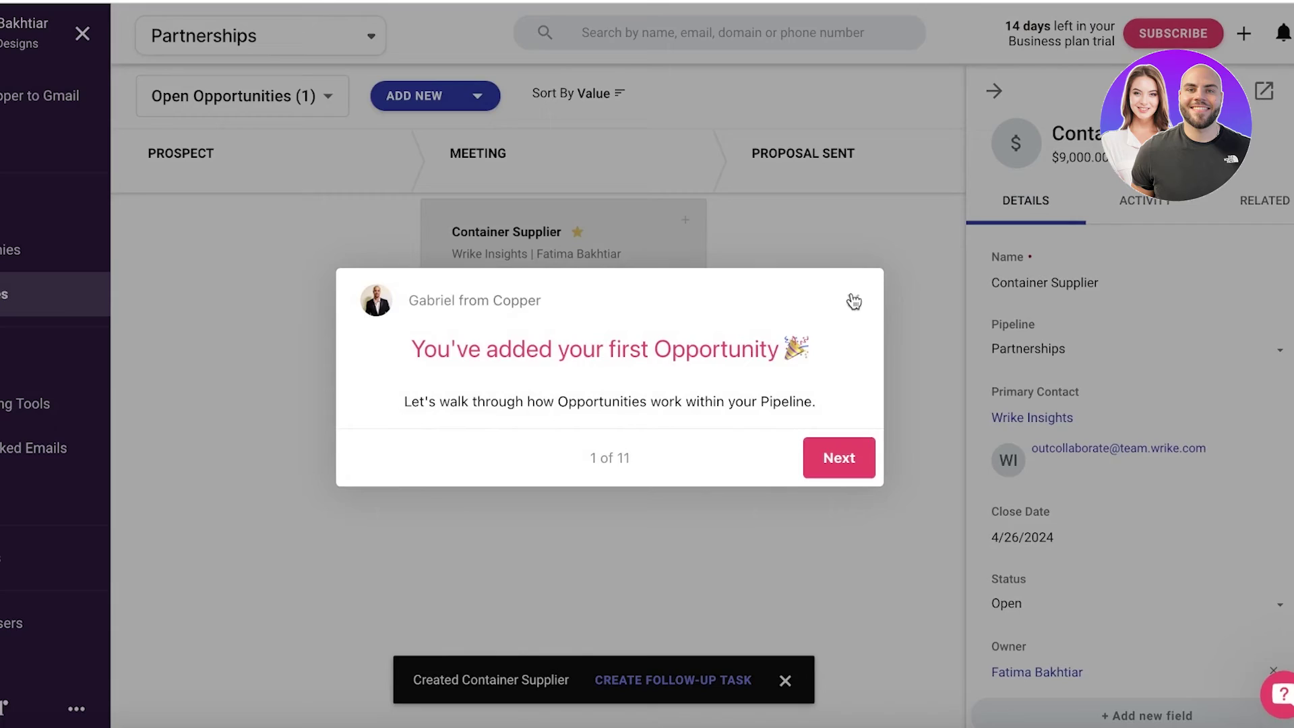
pyautogui.click(854, 302)
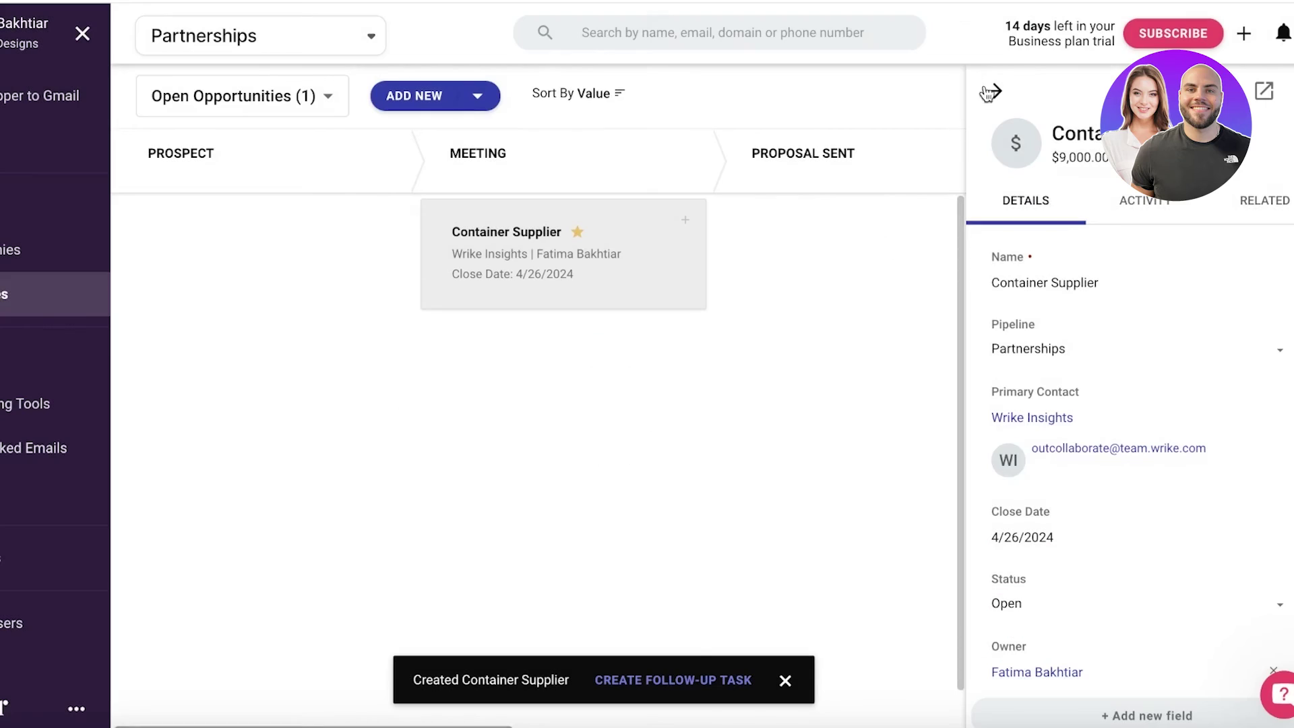
pyautogui.click(994, 90)
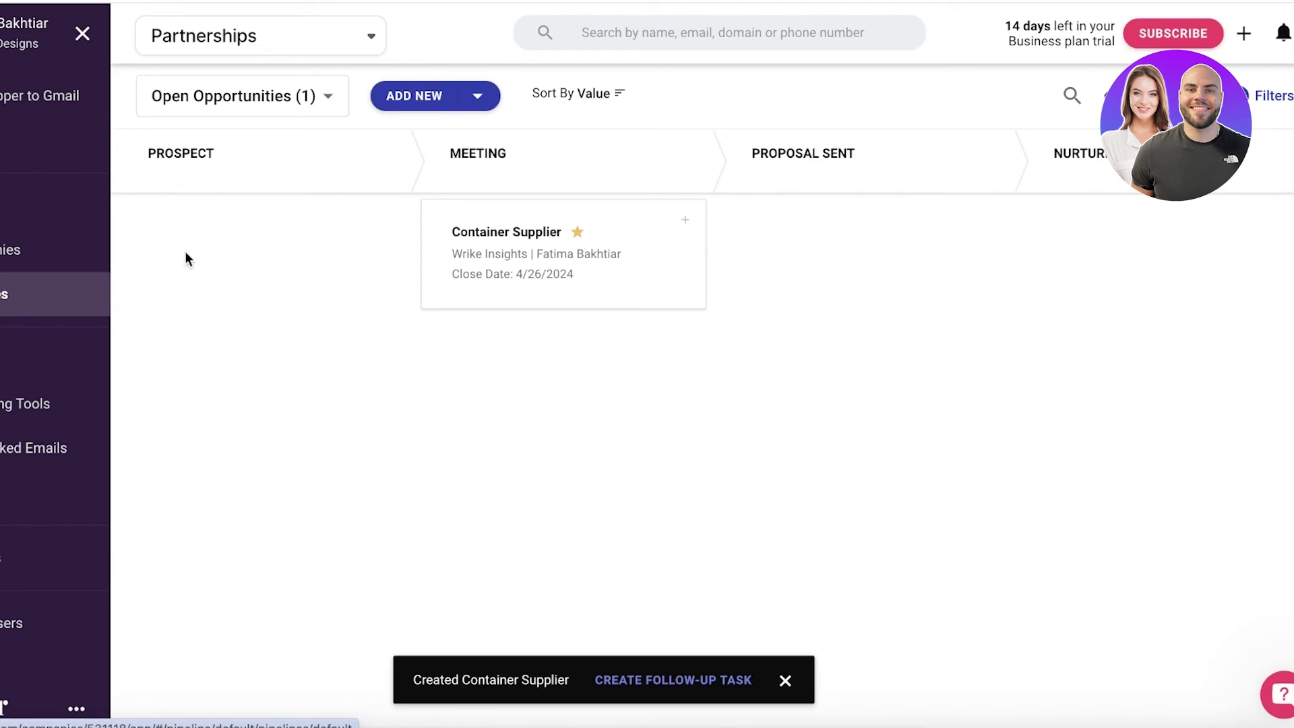
# - Review the details of the Container Supplier opportunity and close them
pyautogui.click(558, 277)
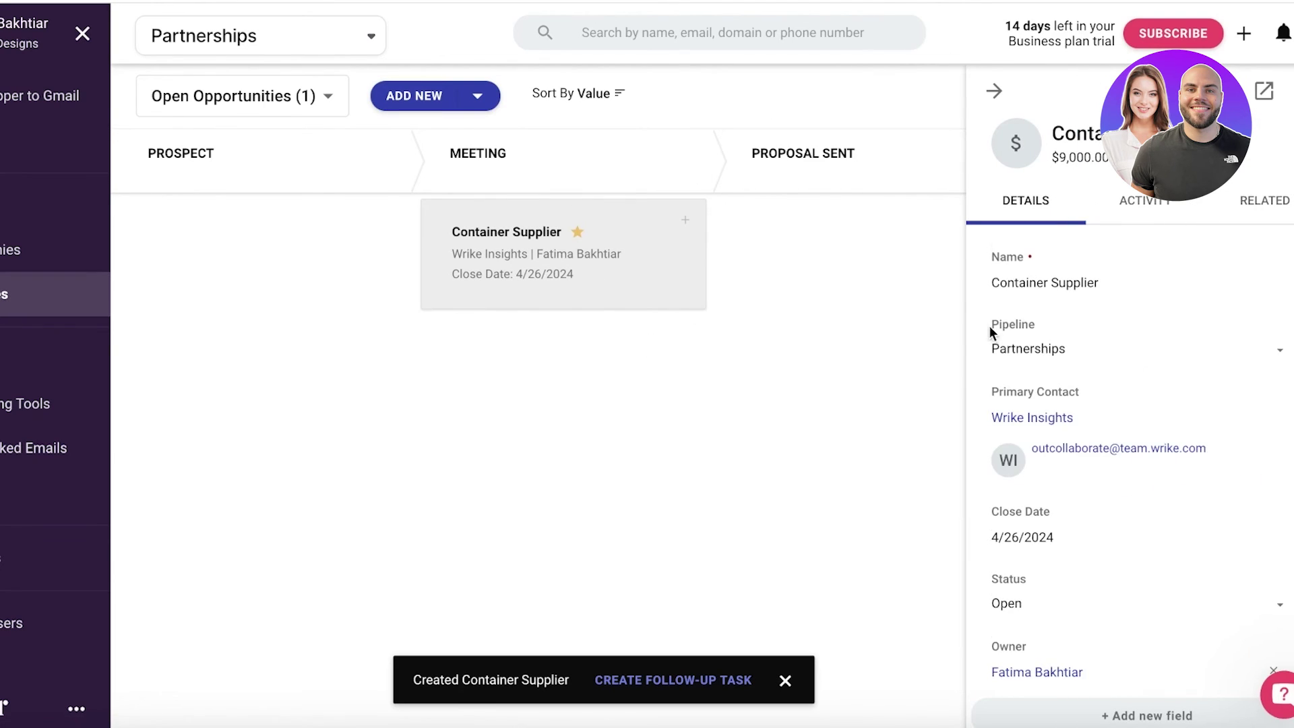
pyautogui.scroll(-10, 998, 316)
pyautogui.click(991, 91)
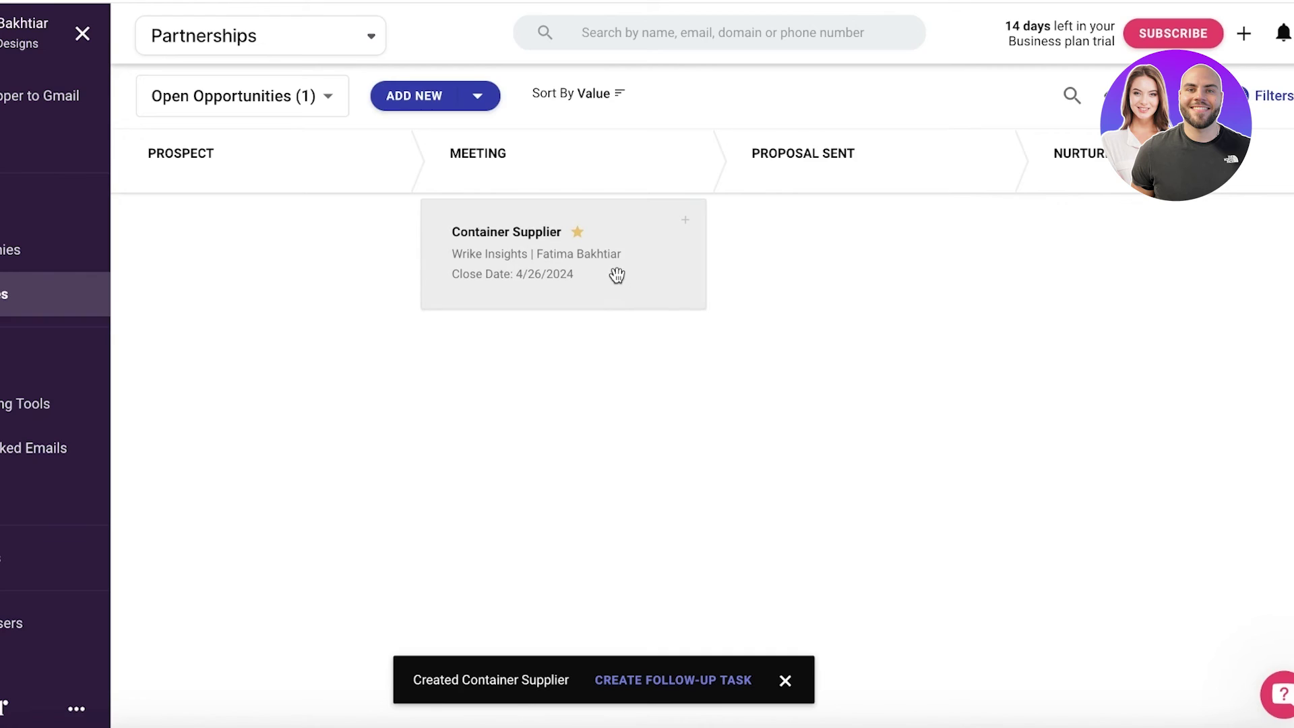
# - Look through the Tasks, Marketing Tools, My Tracked Emails and Reports sections, ending on the People list
pyautogui.click(72, 364)
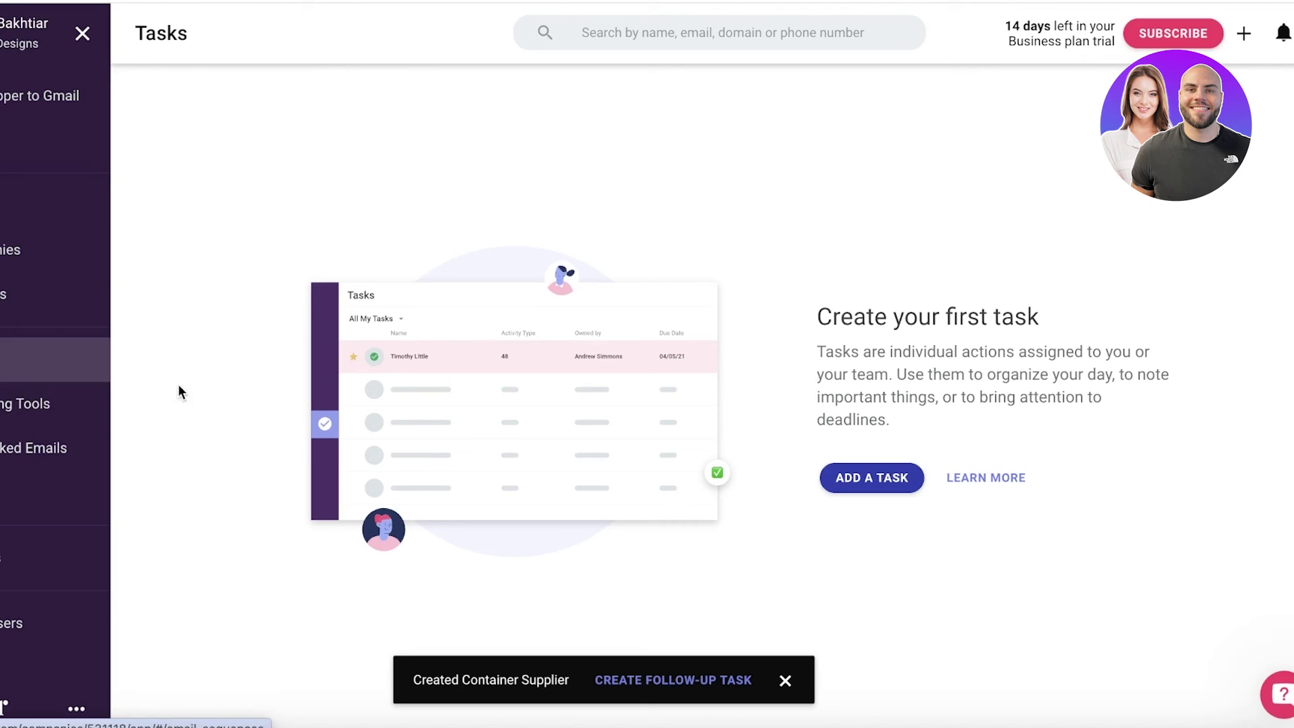
pyautogui.click(13, 403)
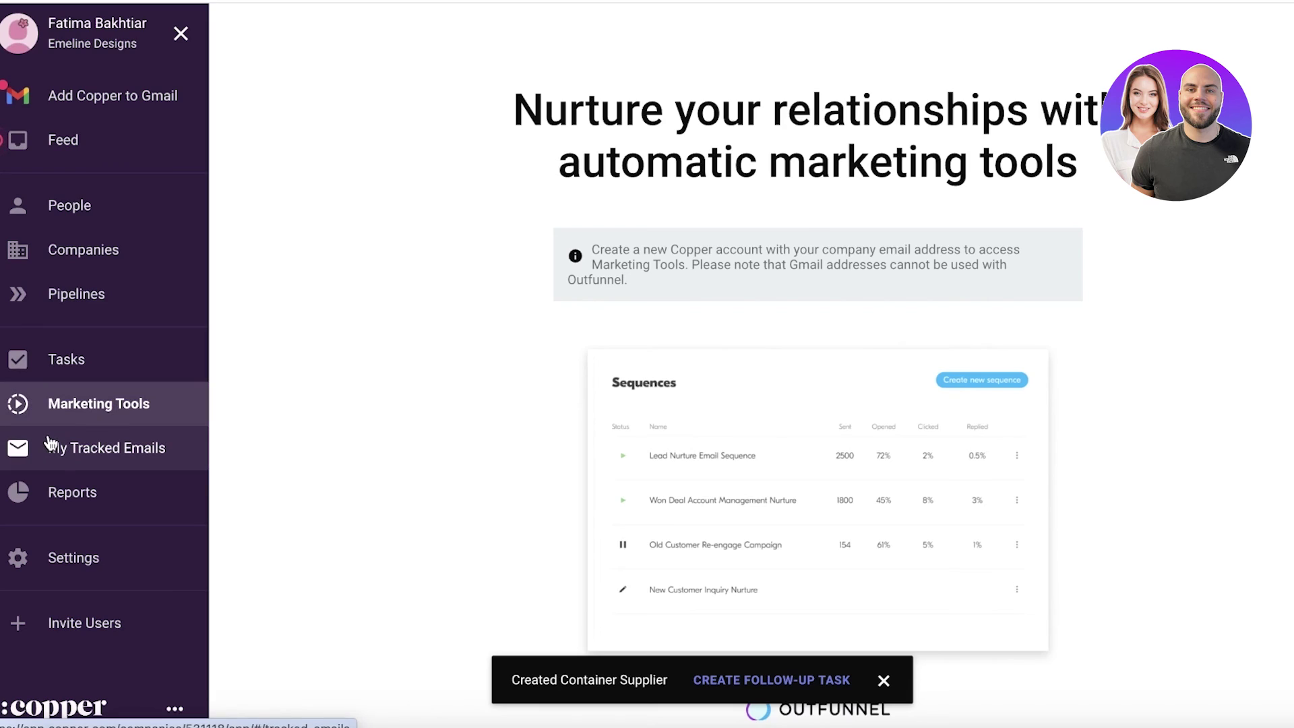
pyautogui.click(49, 447)
pyautogui.click(58, 487)
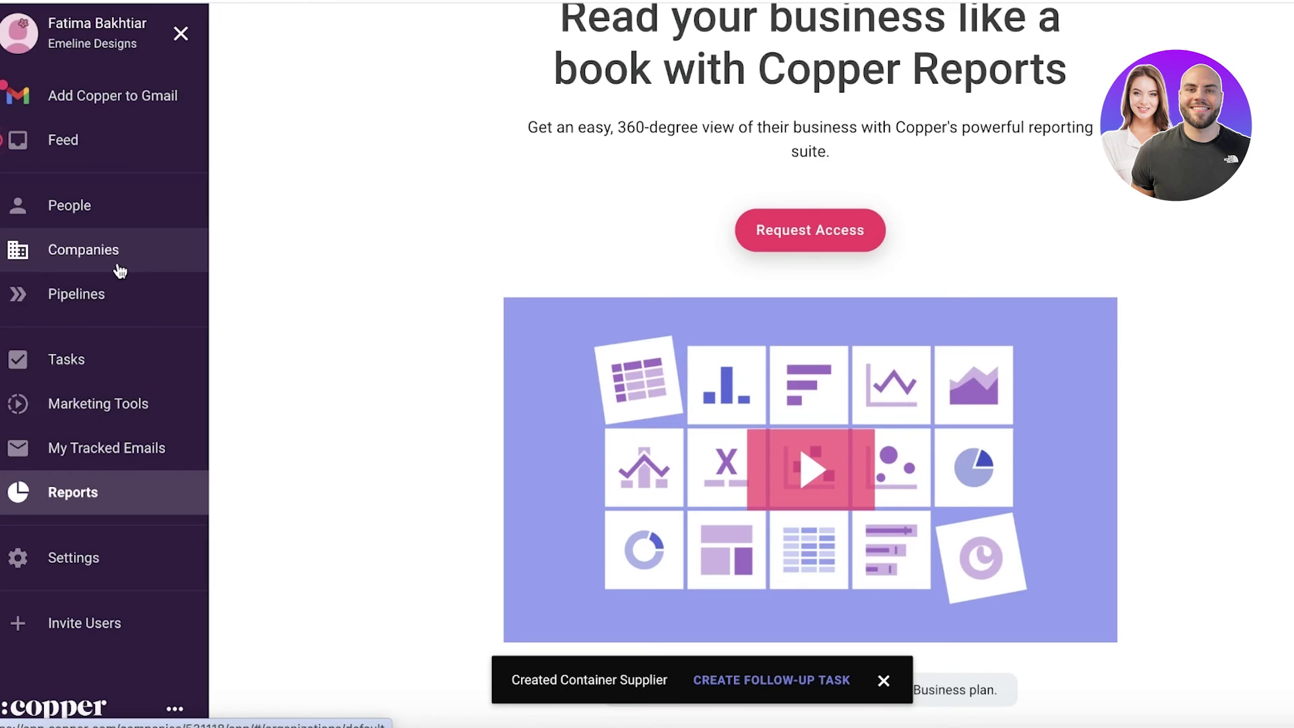
pyautogui.click(150, 223)
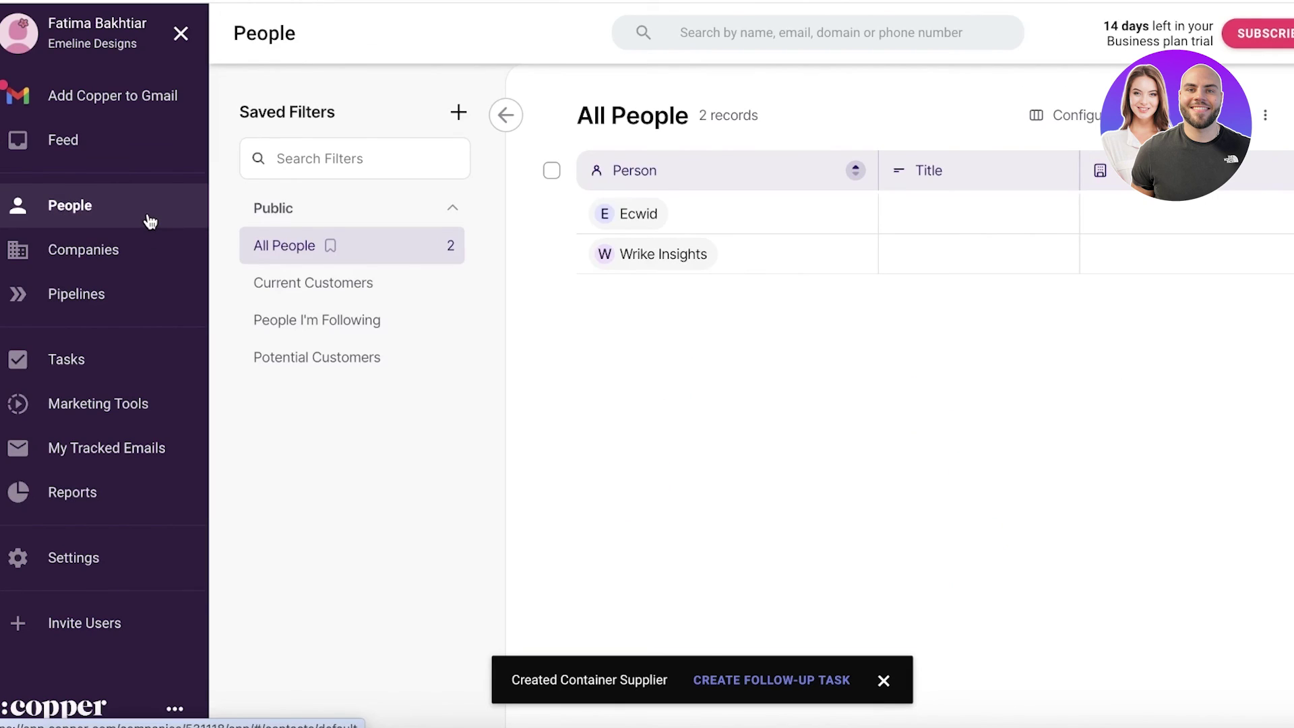